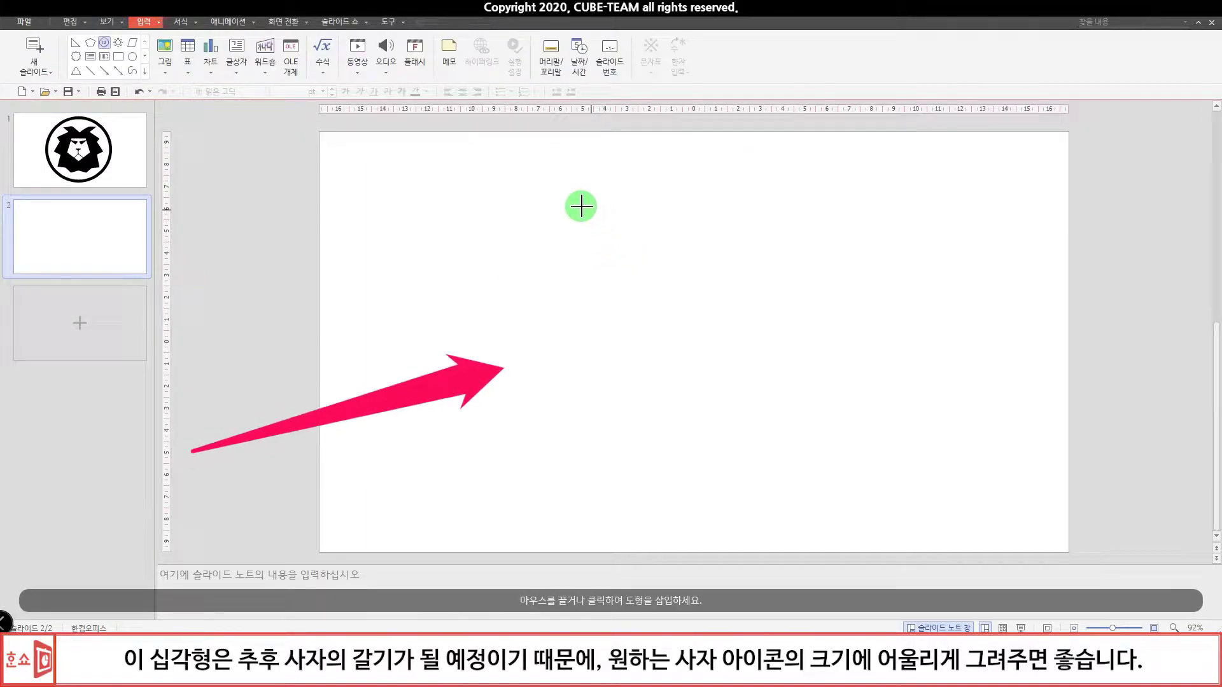
# - Draw a regular decagon about 143 mm wide and high and centre it on the slide
pyautogui.moveTo(554, 199); pyautogui.dragTo(867, 471)
pyautogui.moveTo(752, 381); pyautogui.dragTo(734, 366)
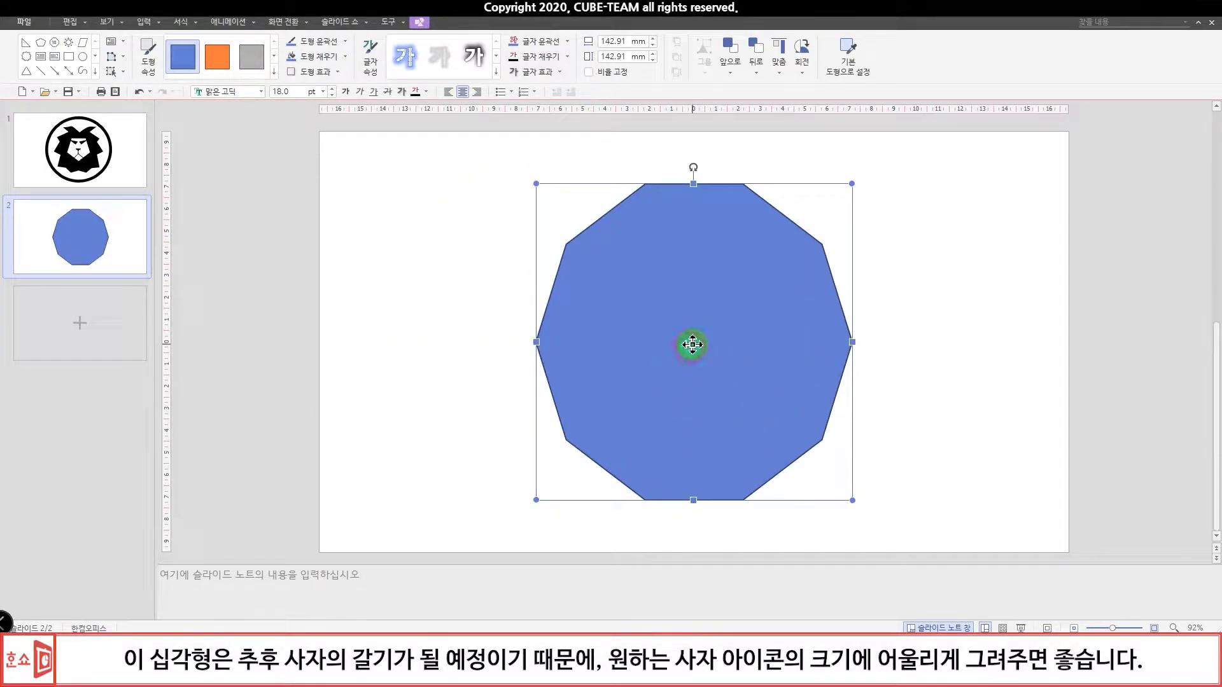
pyautogui.click(496, 166)
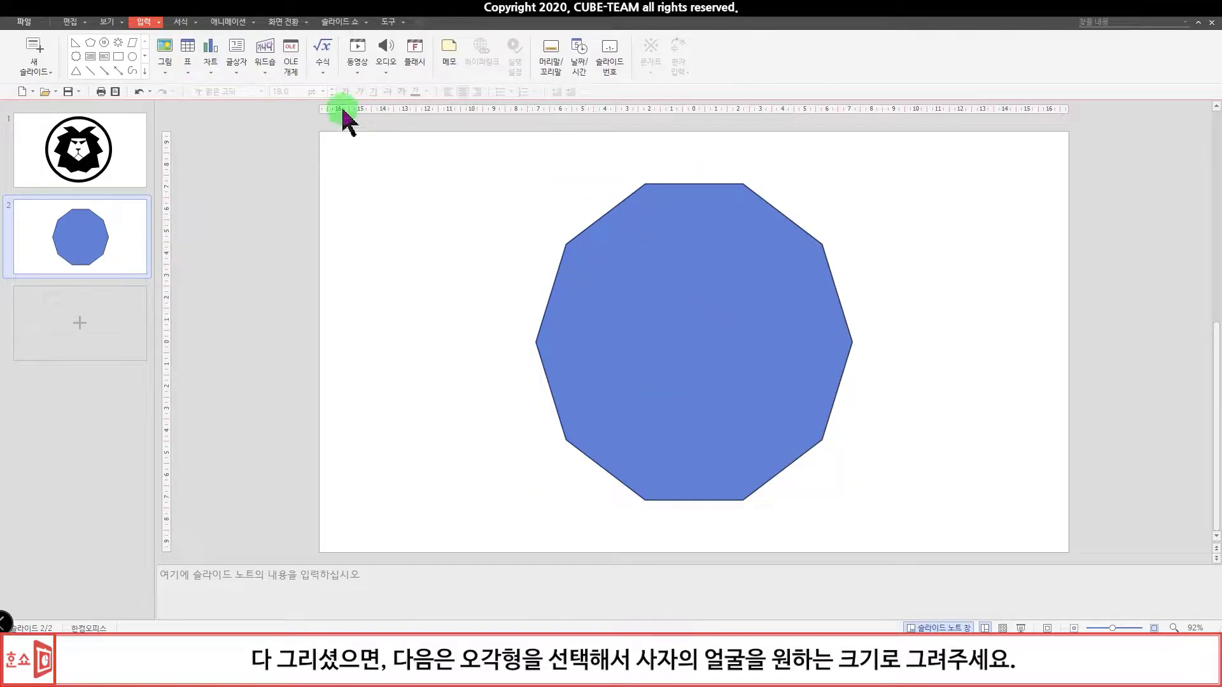
# - Draw a regular pentagon about 67 mm wide and high and place it centrally inside the decagon
pyautogui.click(142, 71)
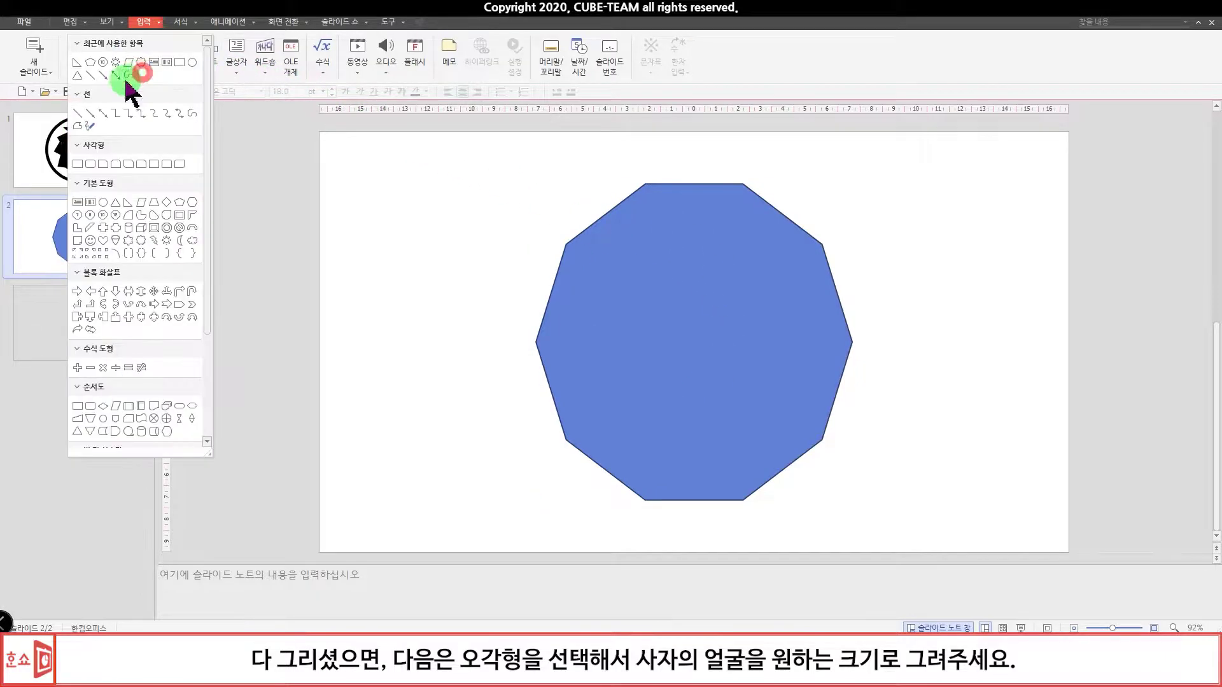
pyautogui.click(186, 203)
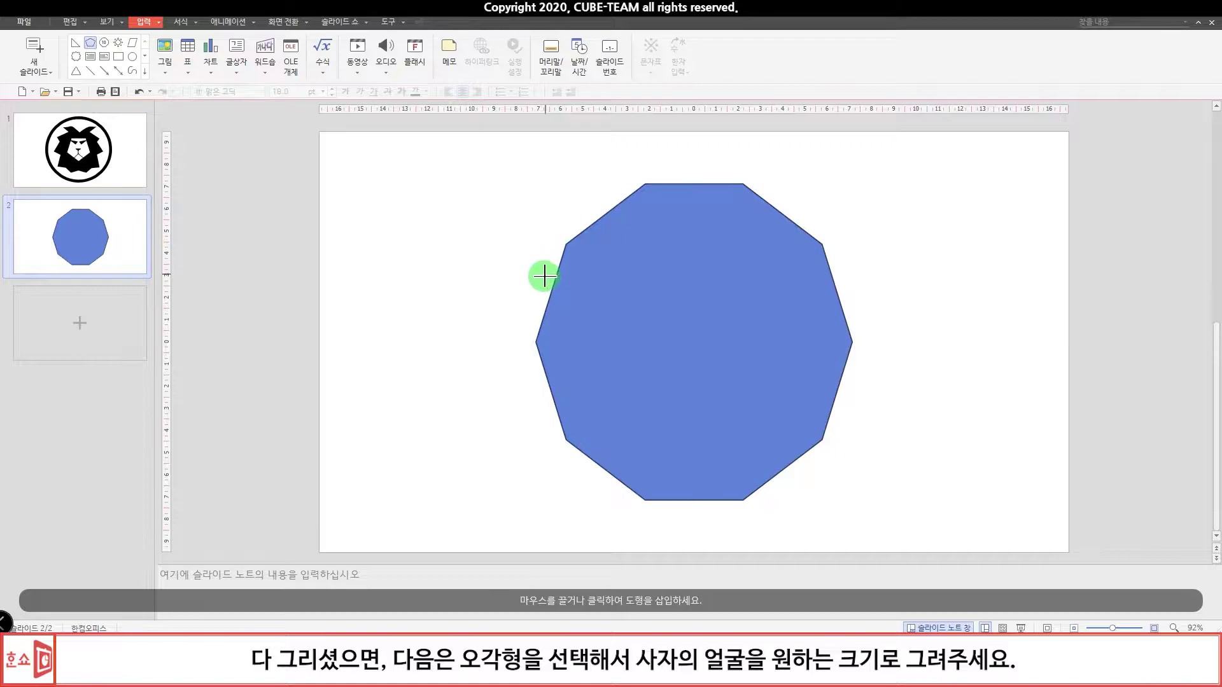
pyautogui.moveTo(646, 288); pyautogui.dragTo(773, 414)
pyautogui.moveTo(728, 363); pyautogui.dragTo(698, 338)
# - Flip the pentagon vertically so its point faces down as the lion's chin
pyautogui.click(419, 23)
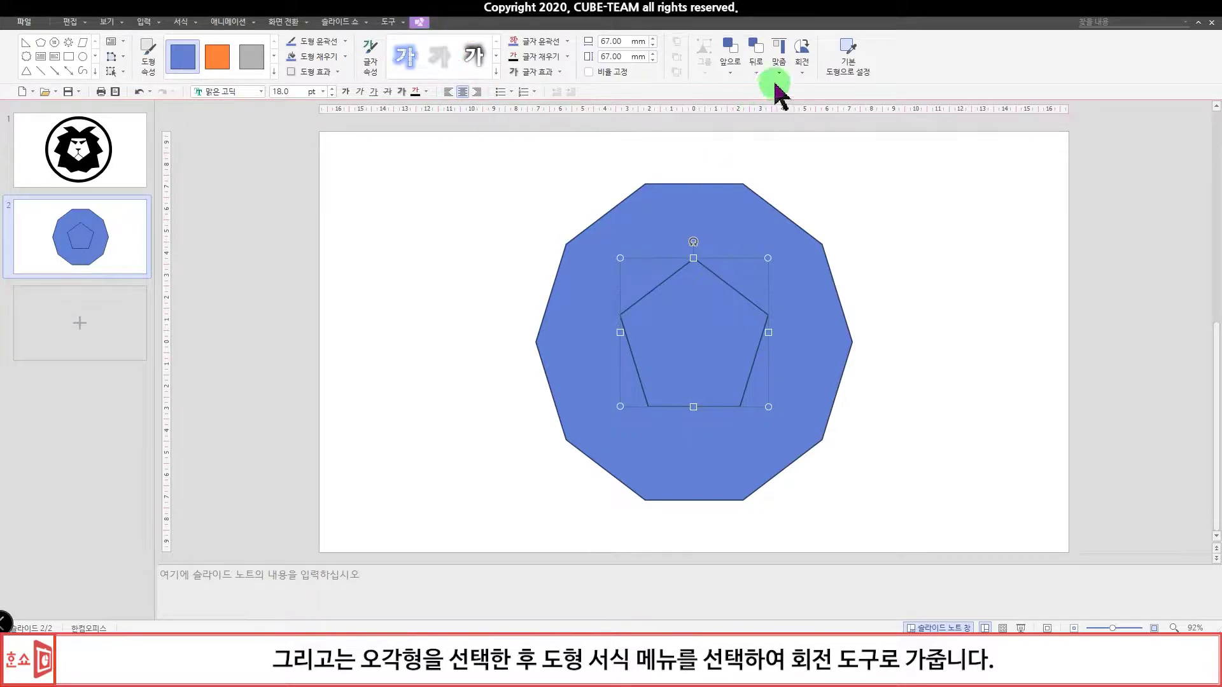
pyautogui.click(801, 64)
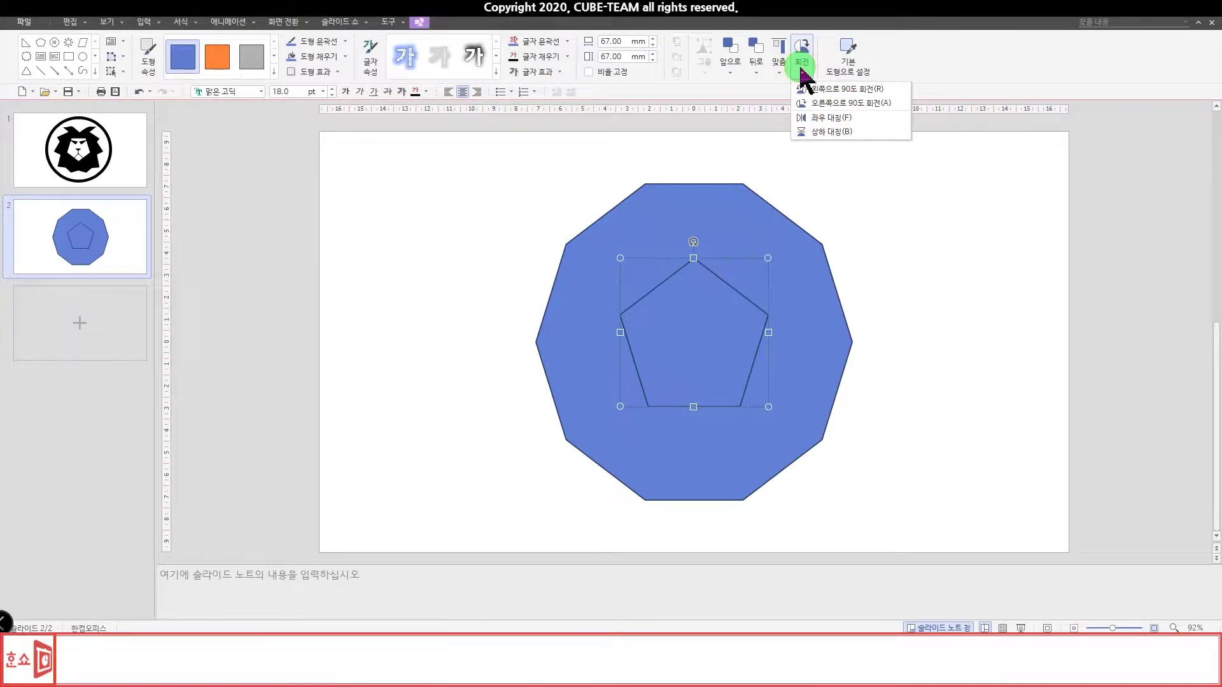
pyautogui.click(821, 134)
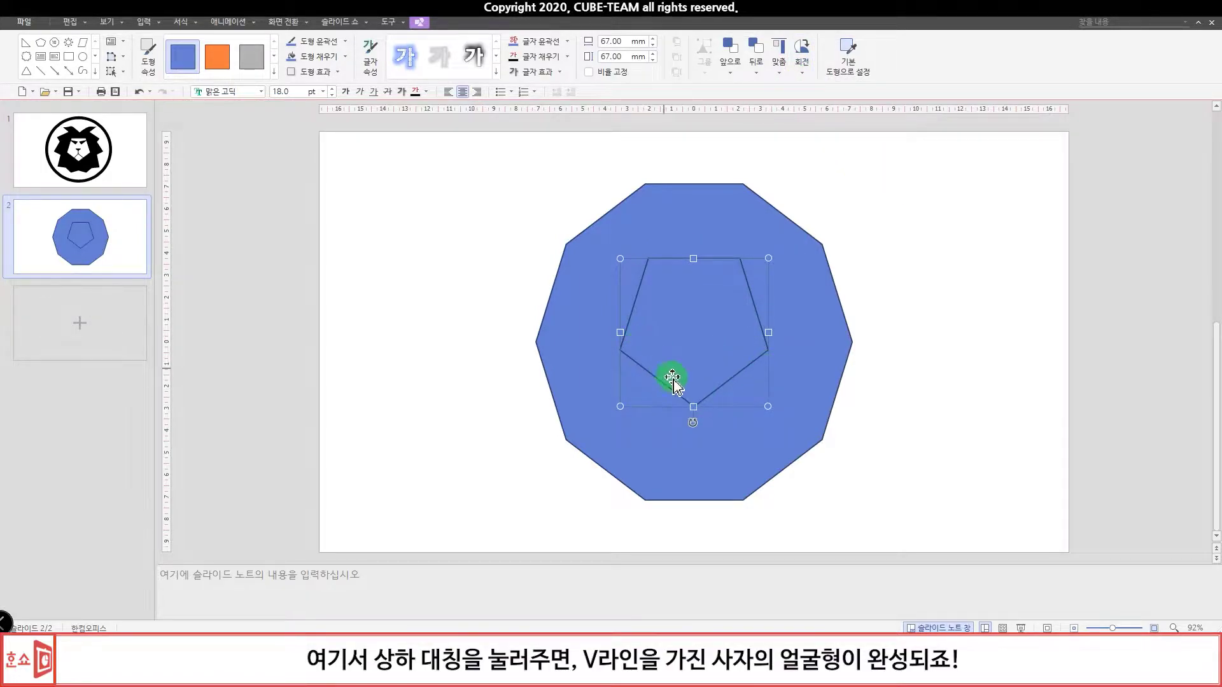
pyautogui.click(937, 279)
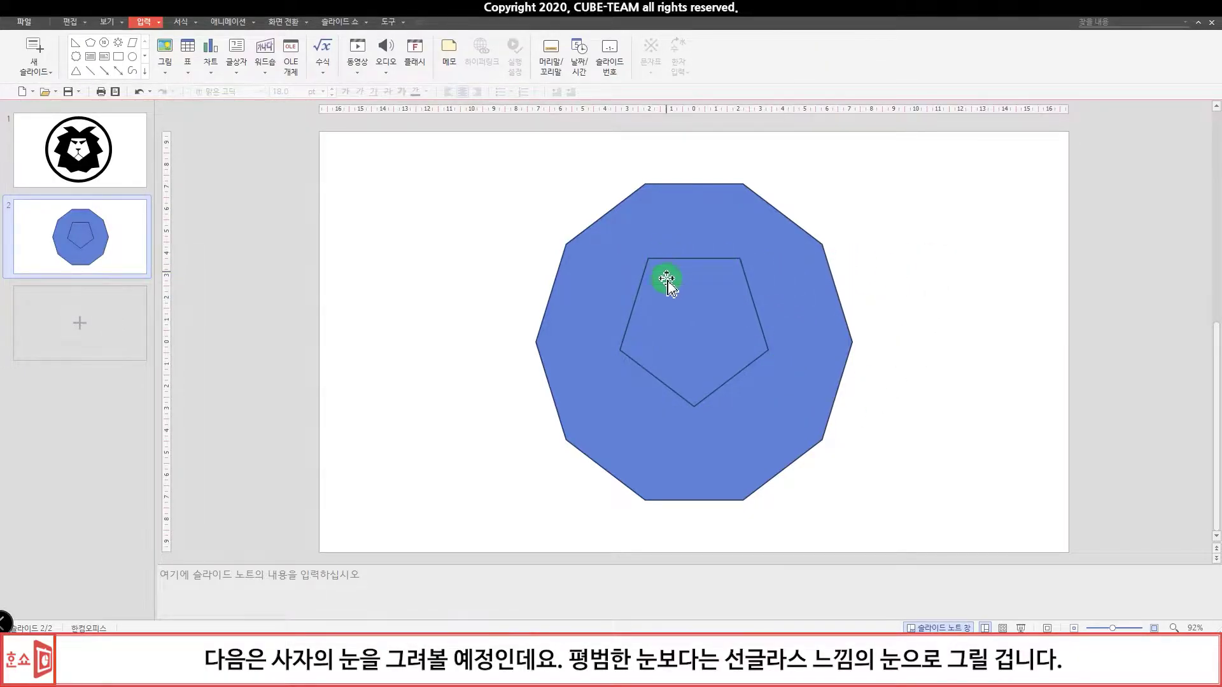
# - Draw a long, thin right triangle about 28 by 7.5 mm as the left eye, slanting down towards the face's centre across the pentagon's upper-left edge
pyautogui.click(146, 71)
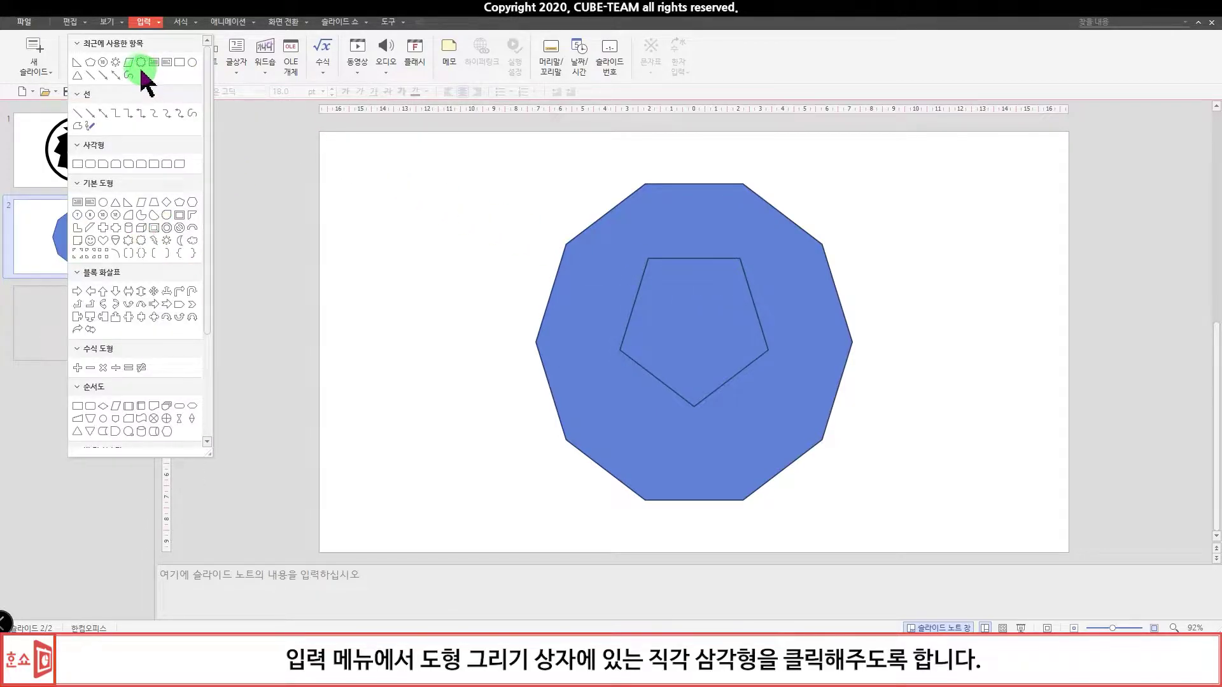
pyautogui.click(130, 203)
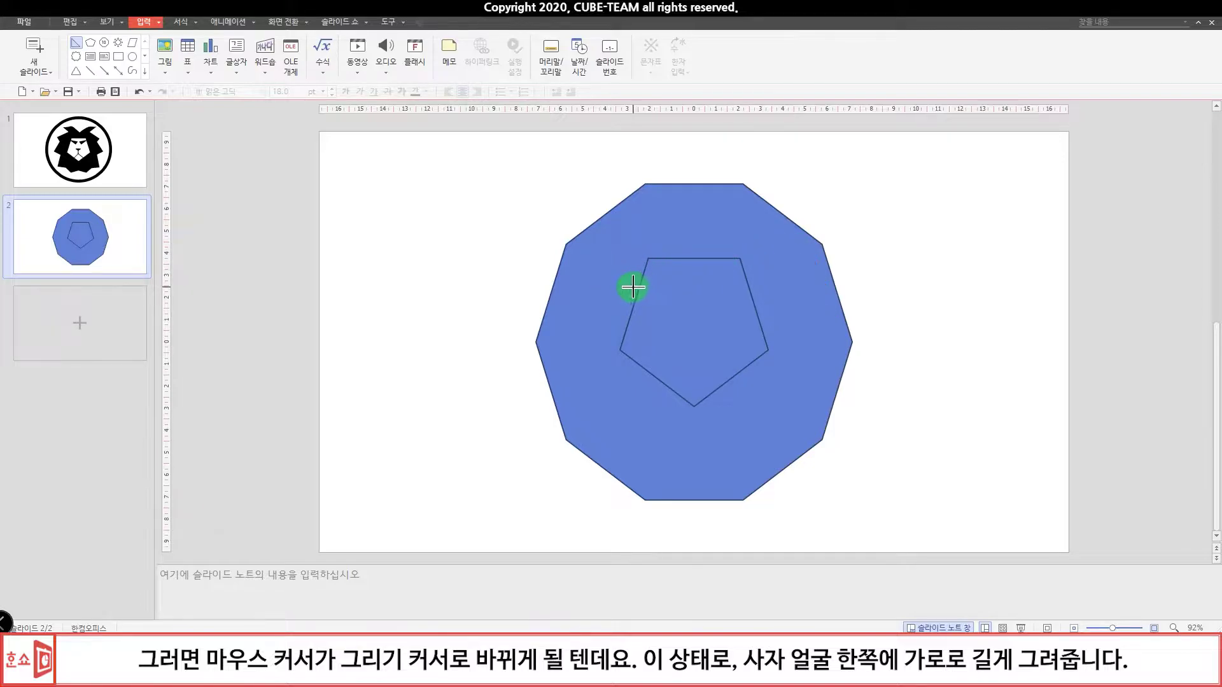
pyautogui.moveTo(633, 288); pyautogui.dragTo(650, 292)
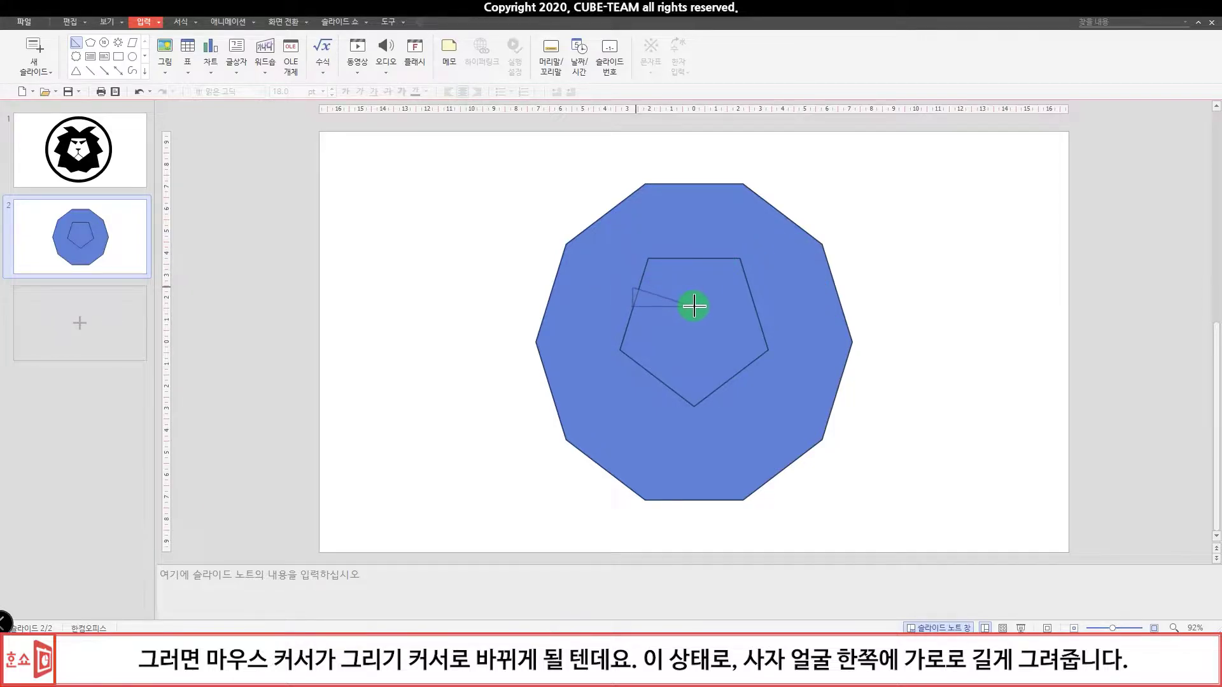
pyautogui.moveTo(691, 303)
pyautogui.mouseDown()
pyautogui.moveTo(663, 269)
pyautogui.moveTo(703, 308)
pyautogui.moveTo(649, 341)
pyautogui.moveTo(671, 322)
pyautogui.moveTo(666, 295)
pyautogui.mouseUp()
pyautogui.click(871, 275)
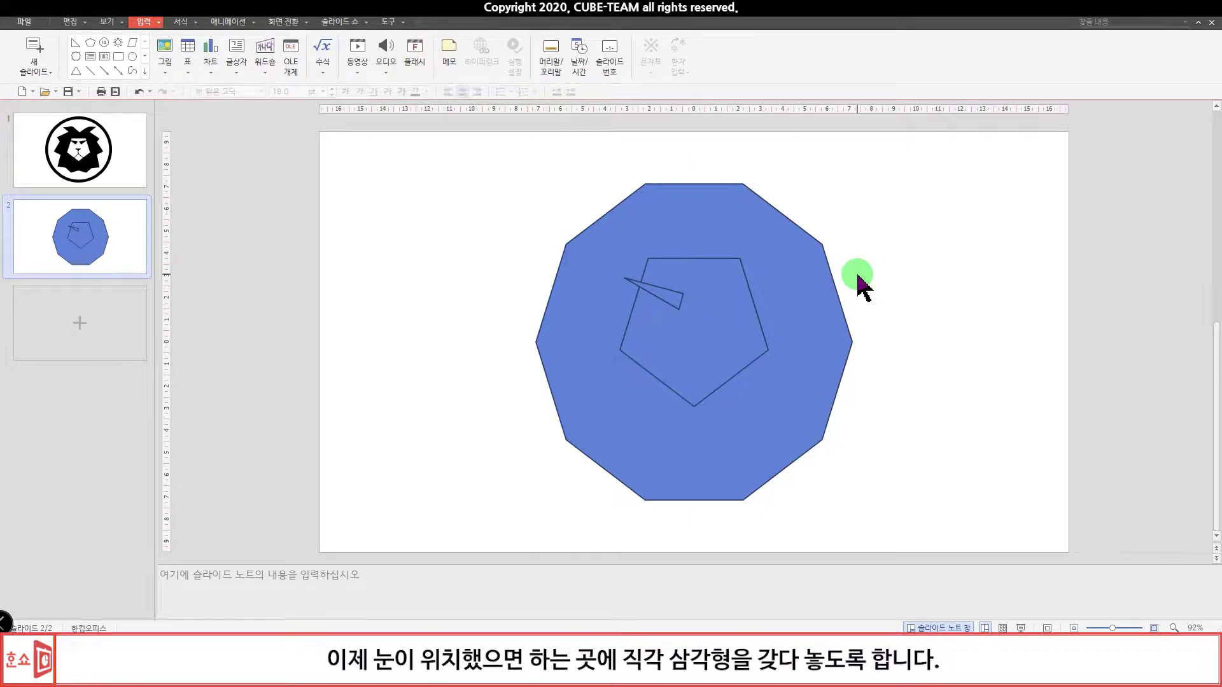
pyautogui.click(675, 297)
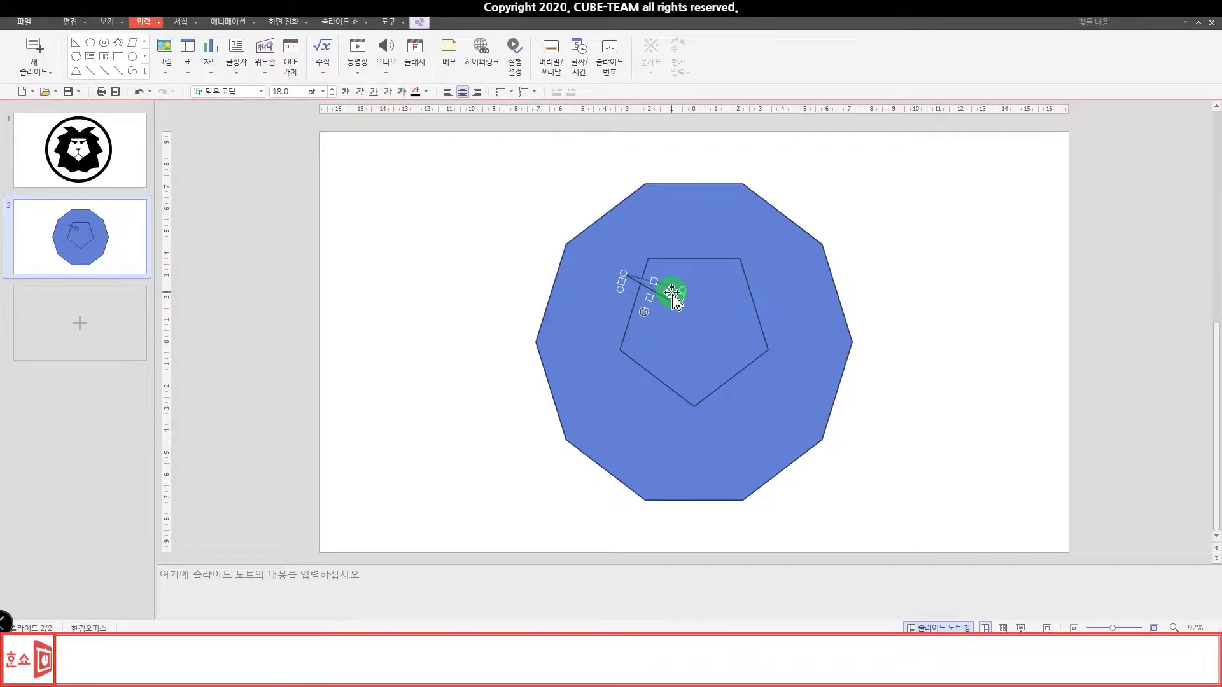
pyautogui.moveTo(674, 298); pyautogui.dragTo(678, 304)
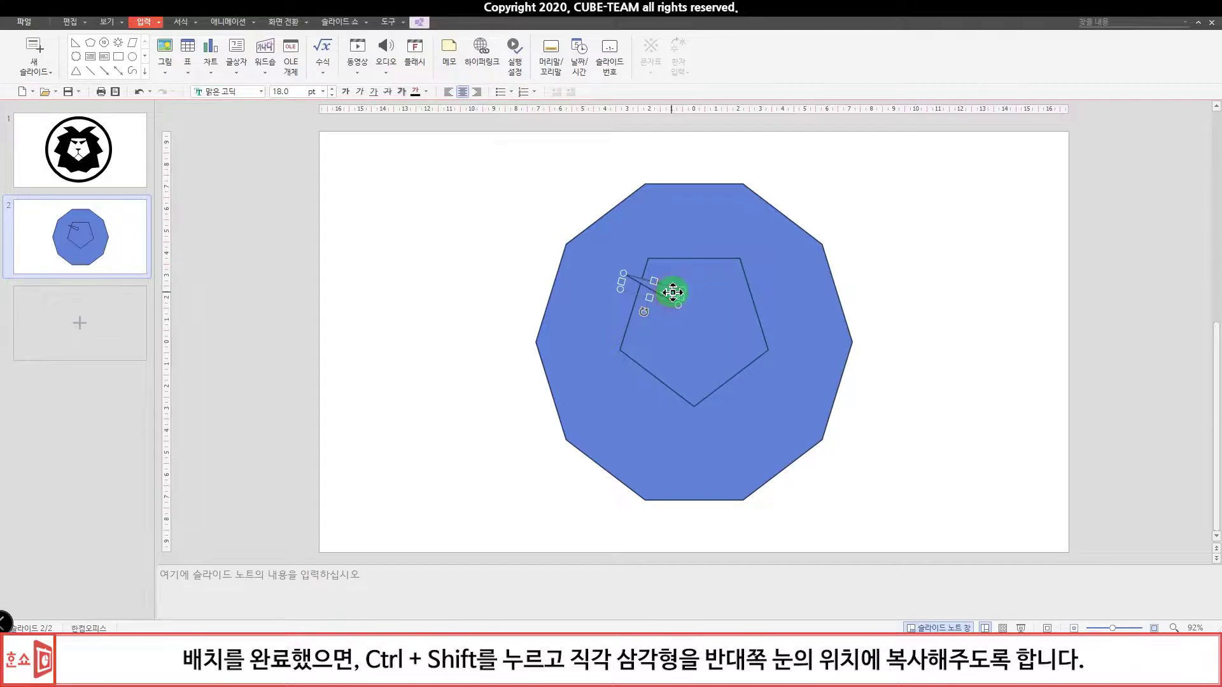
# - Copy the eye triangle straight across to the right side, flip the copy horizontally and align it to mirror the left eye
pyautogui.moveTo(673, 292); pyautogui.dragTo(777, 305)
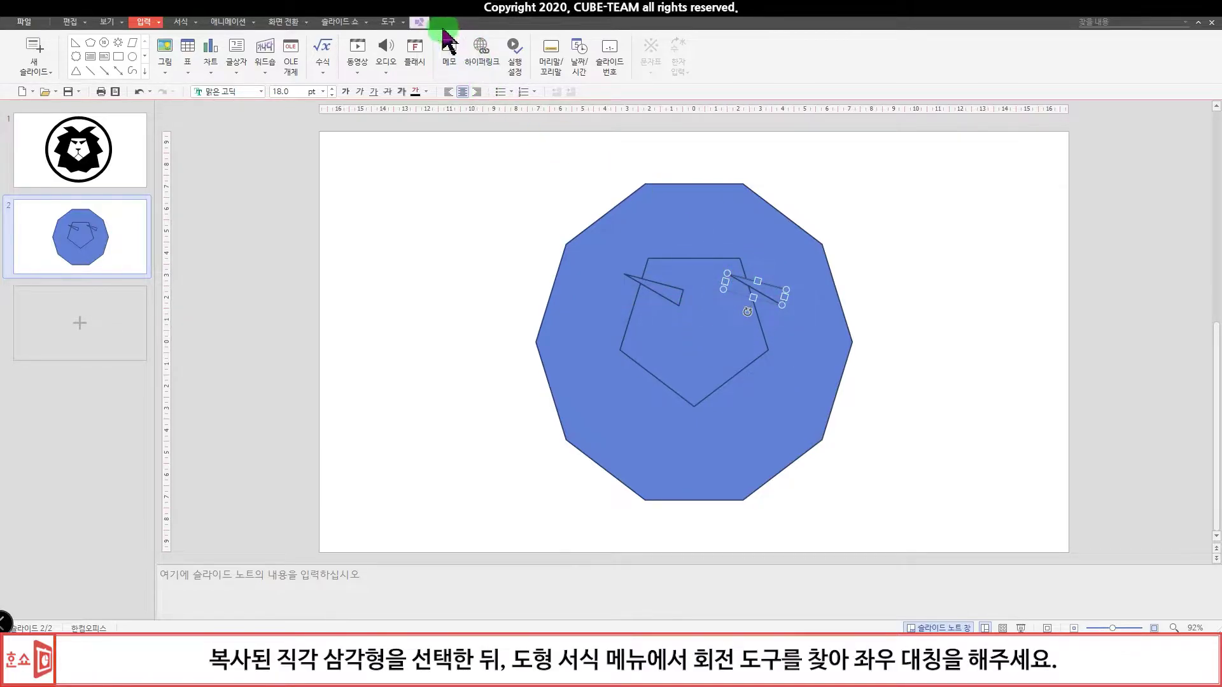
pyautogui.click(418, 23)
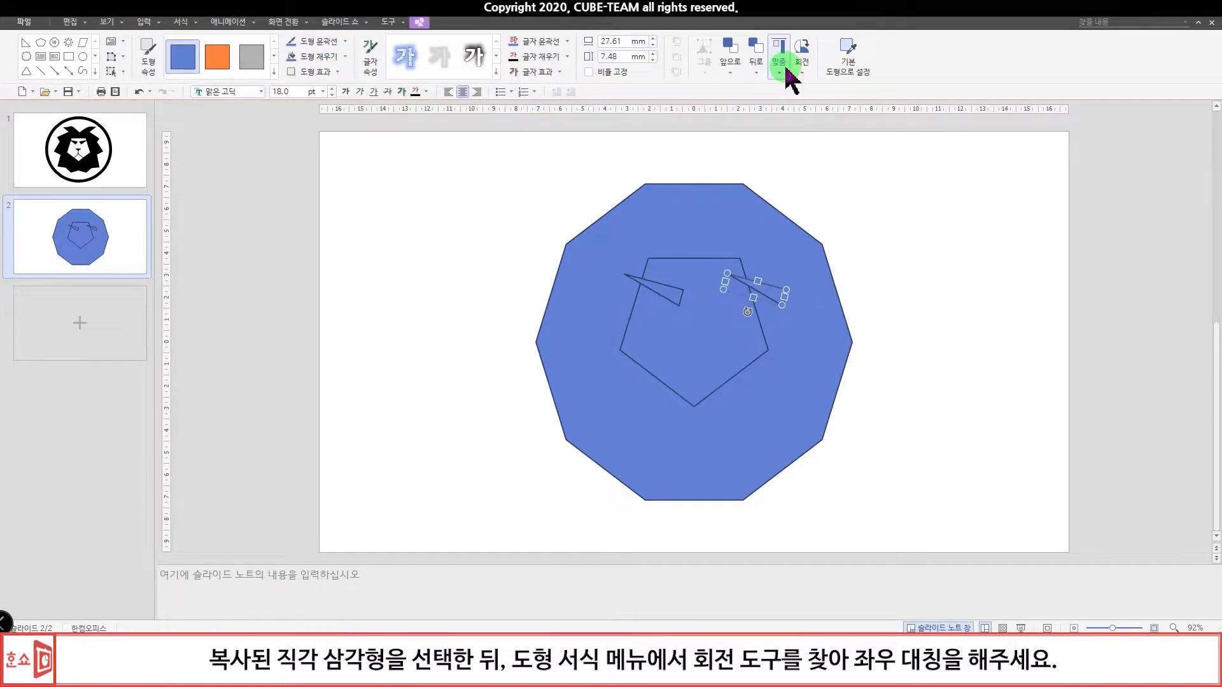
pyautogui.click(806, 62)
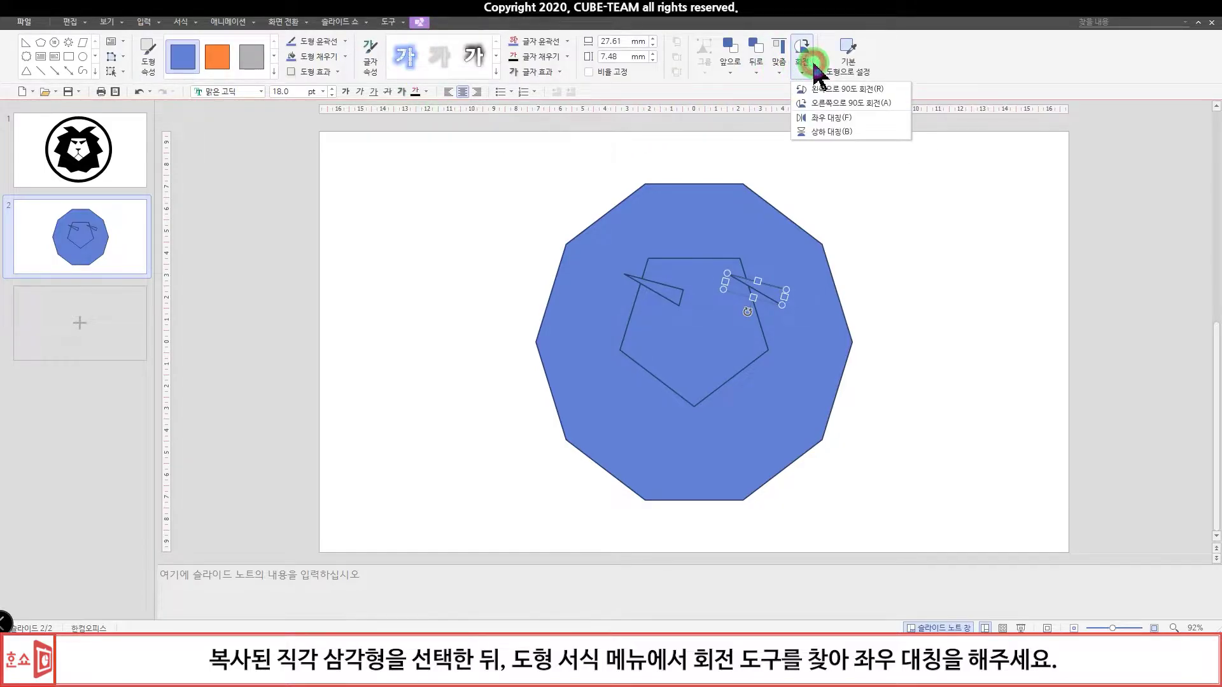
pyautogui.click(855, 120)
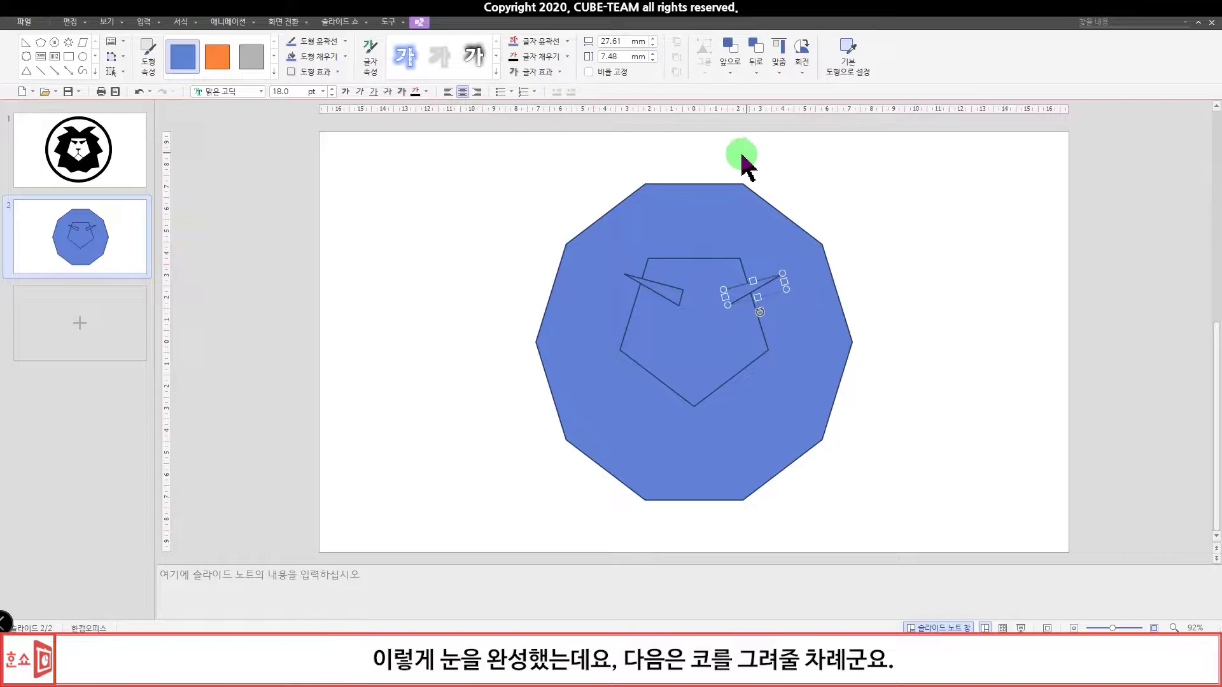
pyautogui.moveTo(753, 299); pyautogui.dragTo(735, 299)
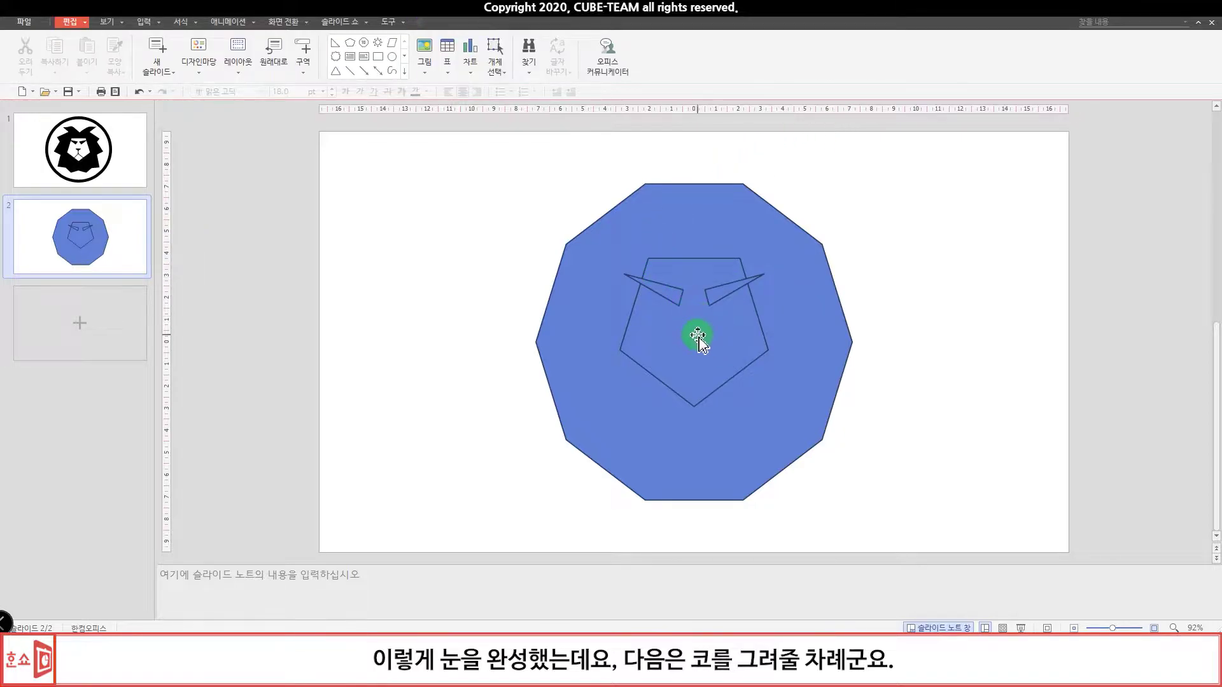
pyautogui.click(420, 233)
# - Draw an isosceles triangle about 18 mm wide centred below the eyes and flatten it to about 4.3 mm high
pyautogui.click(144, 21)
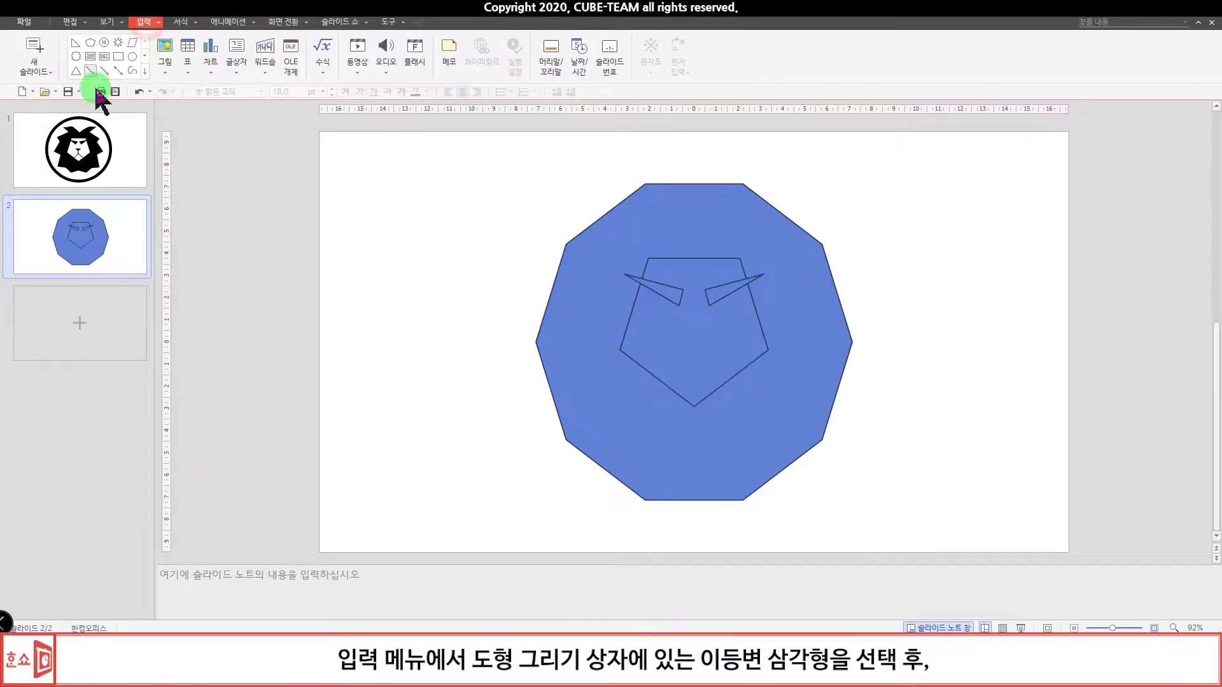
pyautogui.click(146, 76)
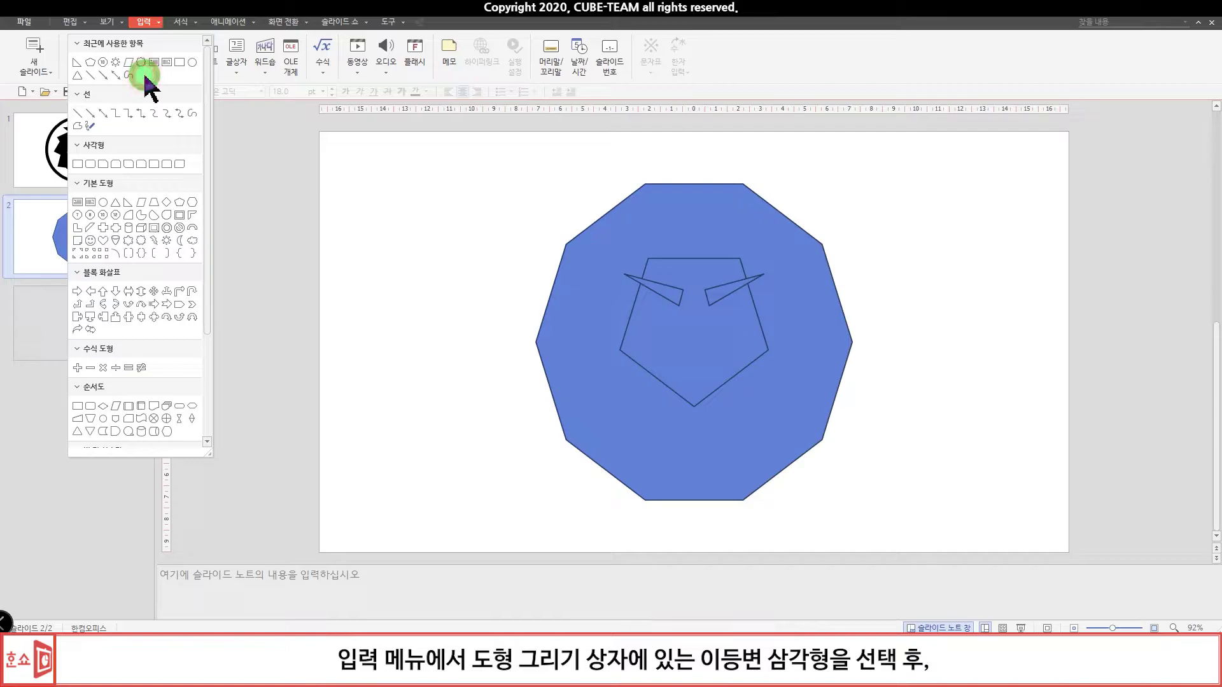
pyautogui.click(115, 202)
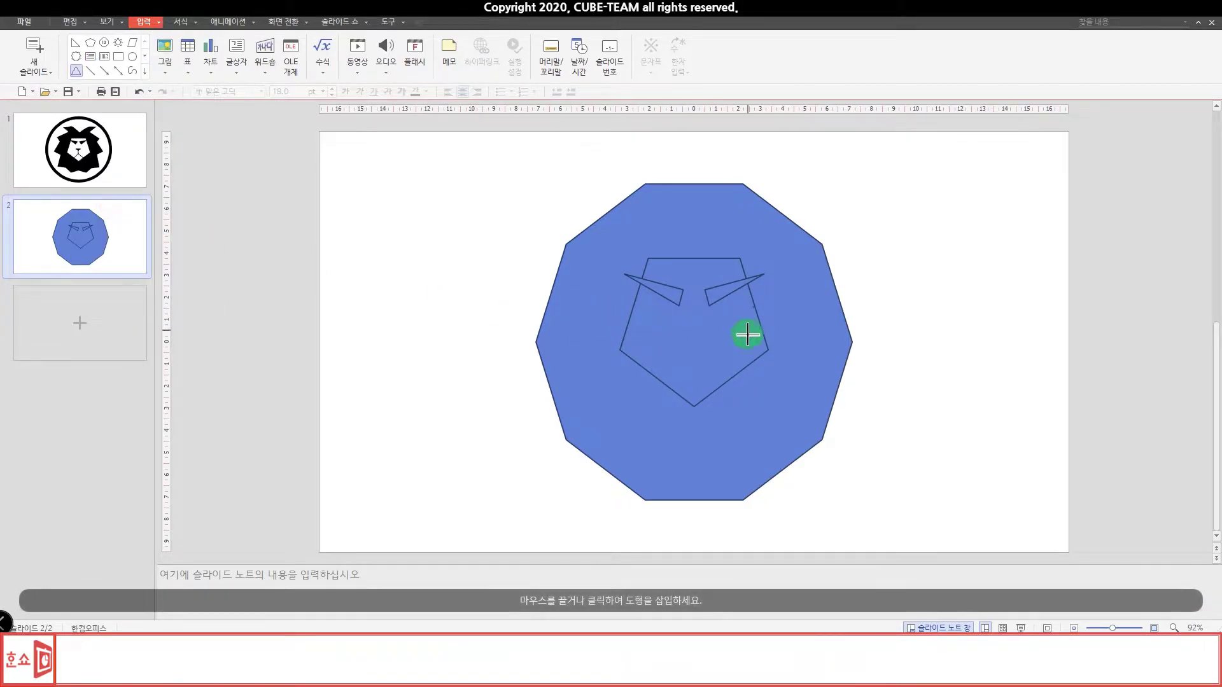
pyautogui.moveTo(676, 324); pyautogui.dragTo(703, 343)
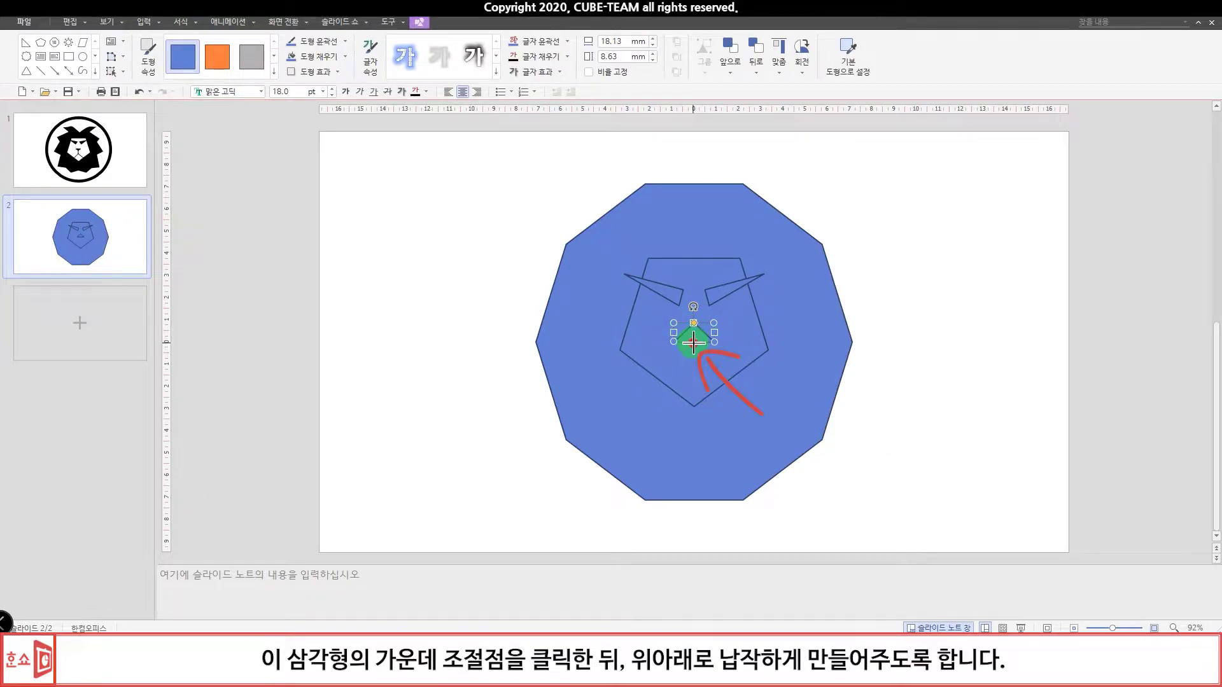
pyautogui.moveTo(694, 342); pyautogui.dragTo(689, 327)
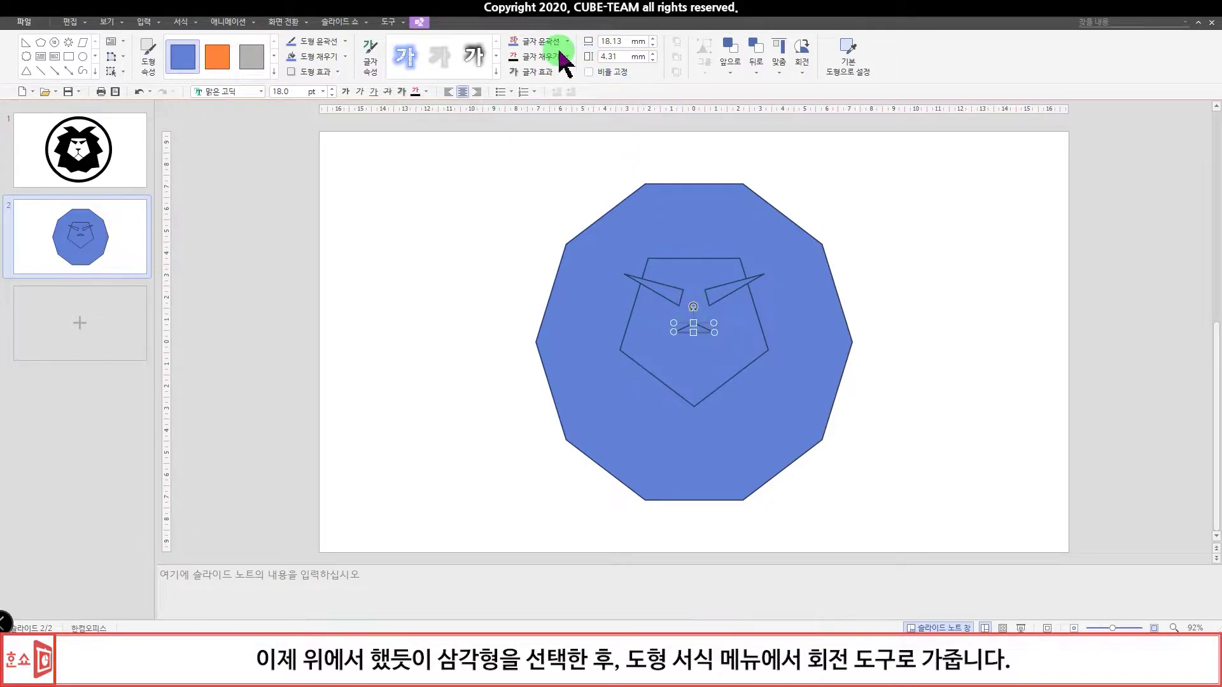
# - Flip the flattened nose triangle vertically so it points down
pyautogui.click(797, 74)
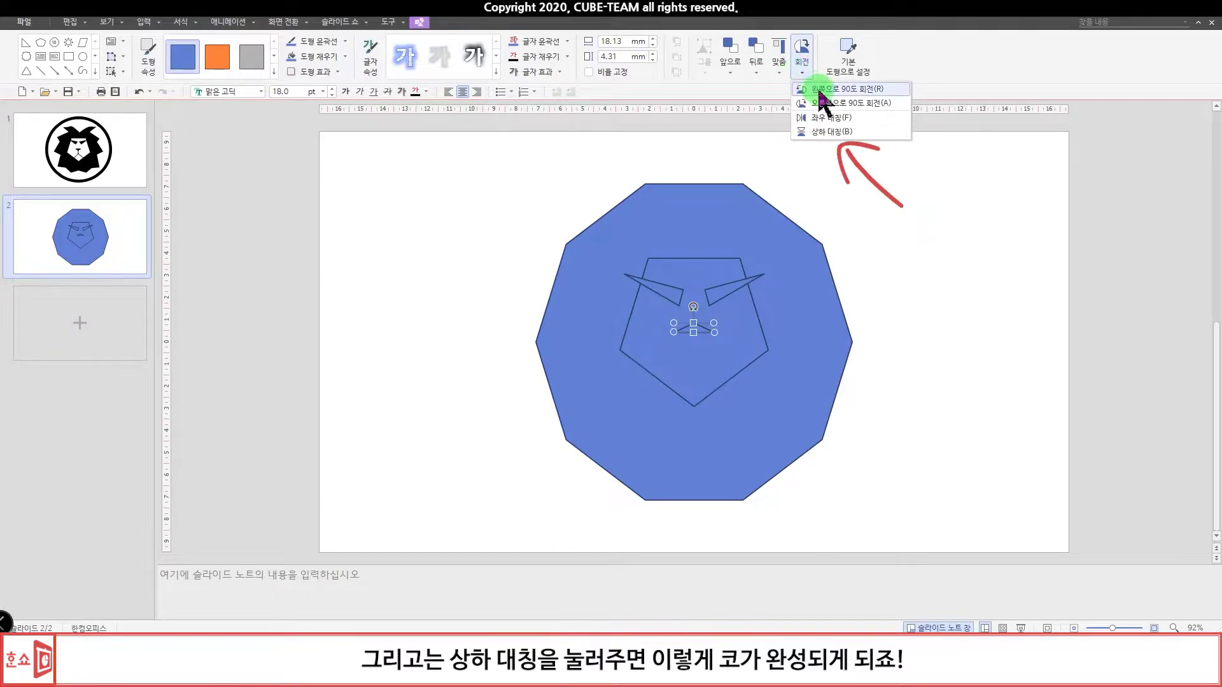
pyautogui.click(832, 132)
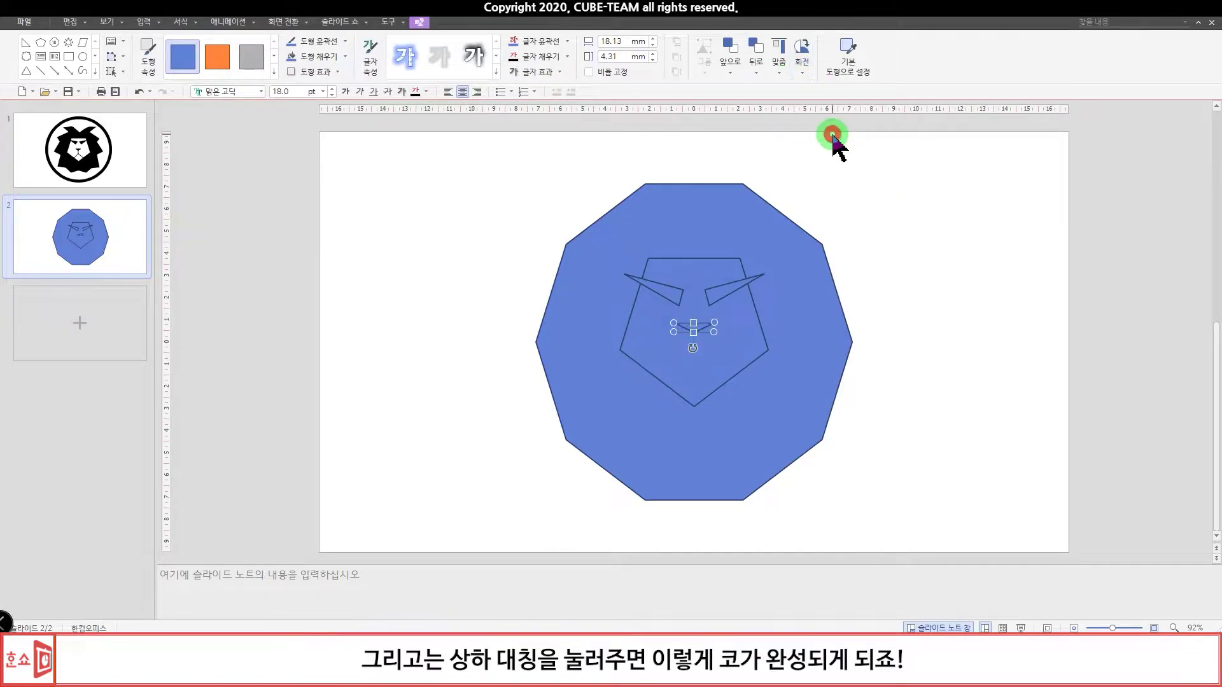
pyautogui.press('Escape')
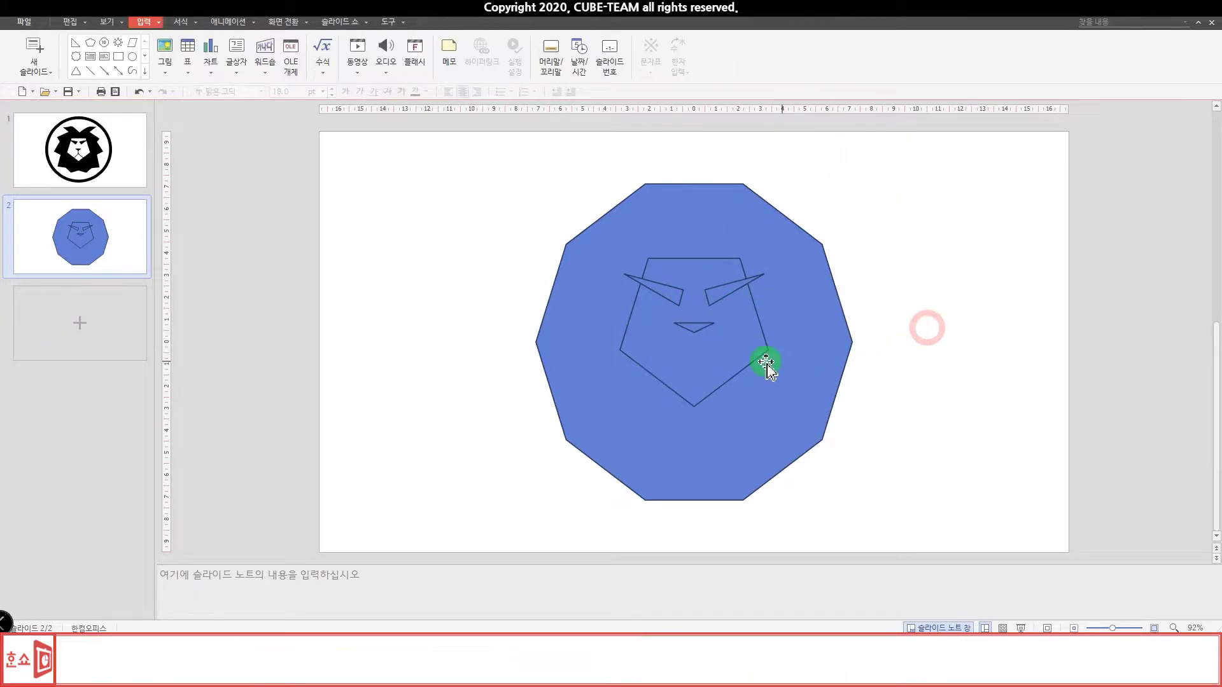
# - Reshape the nose triangle to be narrower and taller, and shift it slightly down on the face's centre line
pyautogui.click(697, 327)
pyautogui.moveTo(696, 335)
pyautogui.mouseDown()
pyautogui.moveTo(715, 338)
pyautogui.moveTo(697, 339)
pyautogui.mouseUp()
pyautogui.click(968, 293)
pyautogui.click(951, 293)
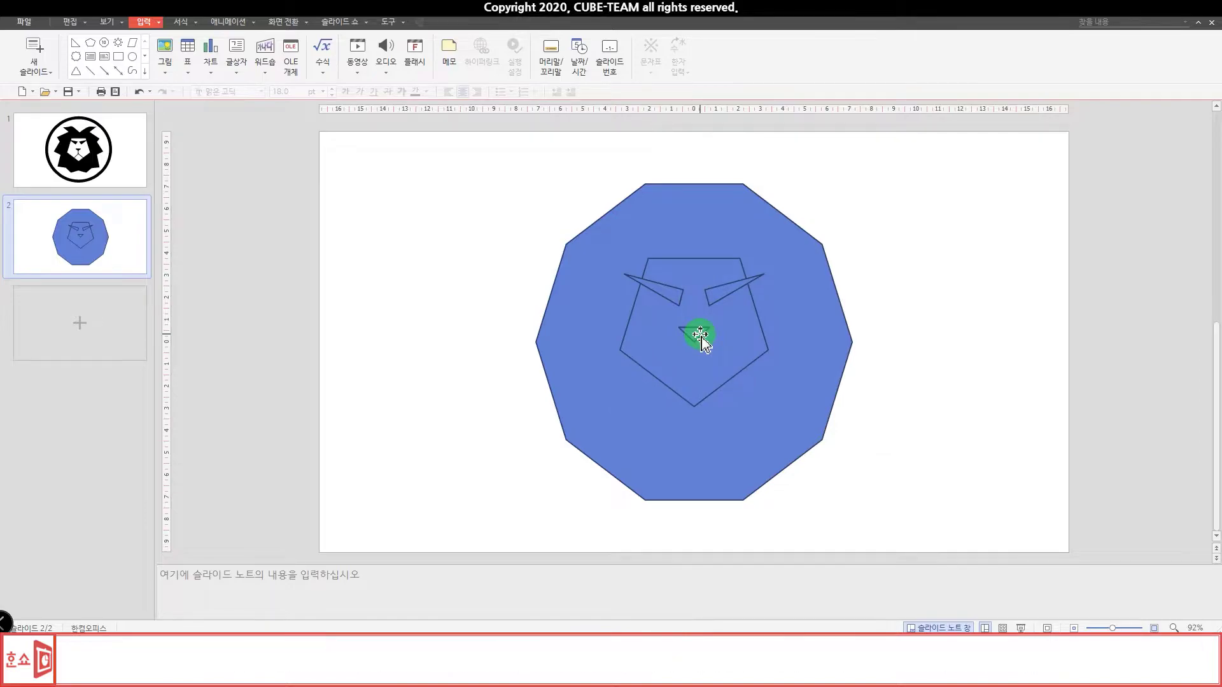
# - Draw a vertical straight line about 12.7 mm long down from the nose's lower tip
pyautogui.click(145, 70)
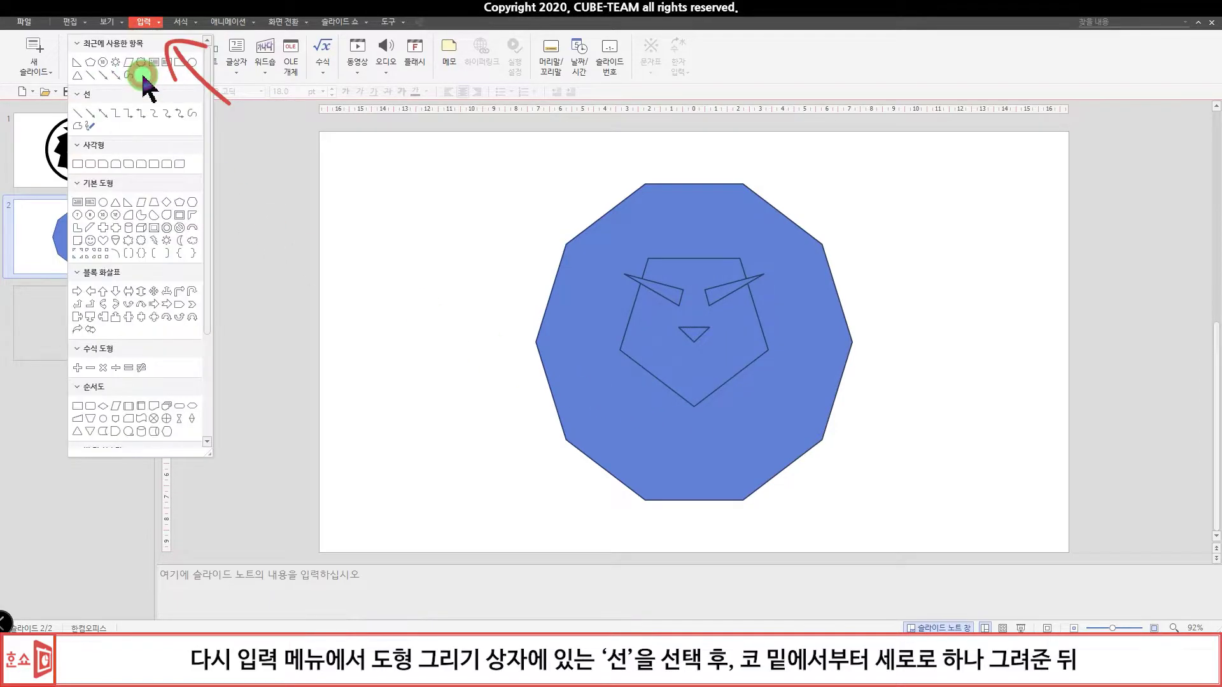
pyautogui.click(79, 115)
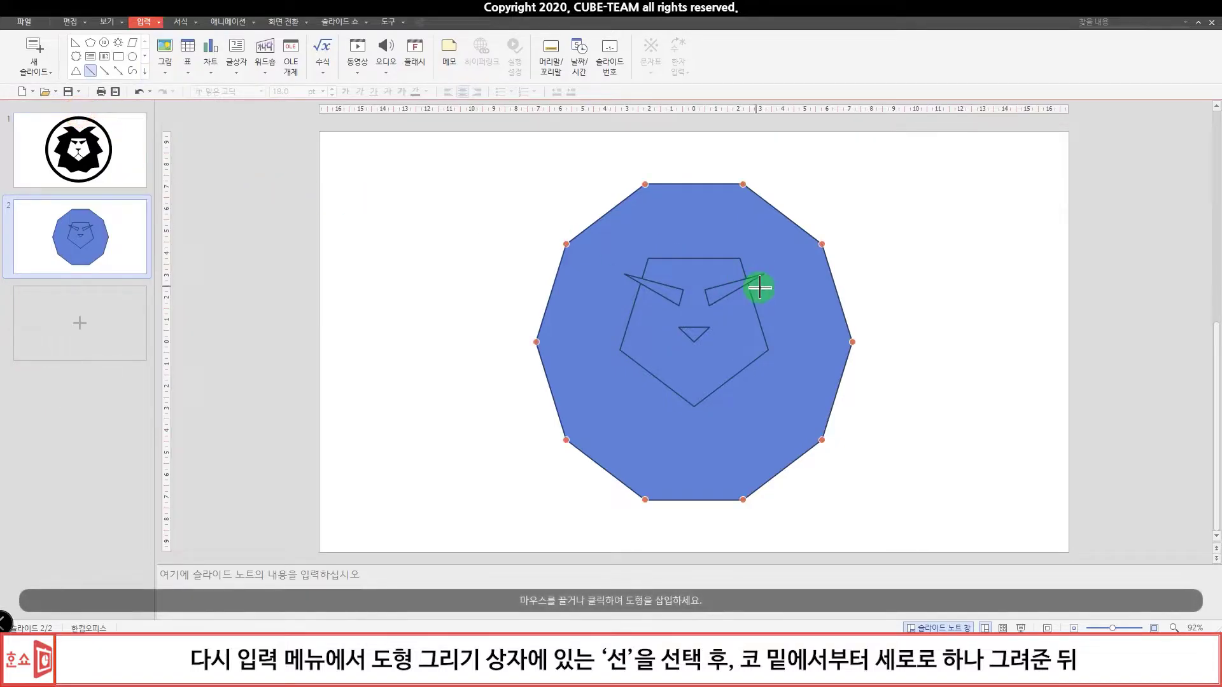
pyautogui.moveTo(693, 341); pyautogui.dragTo(693, 370)
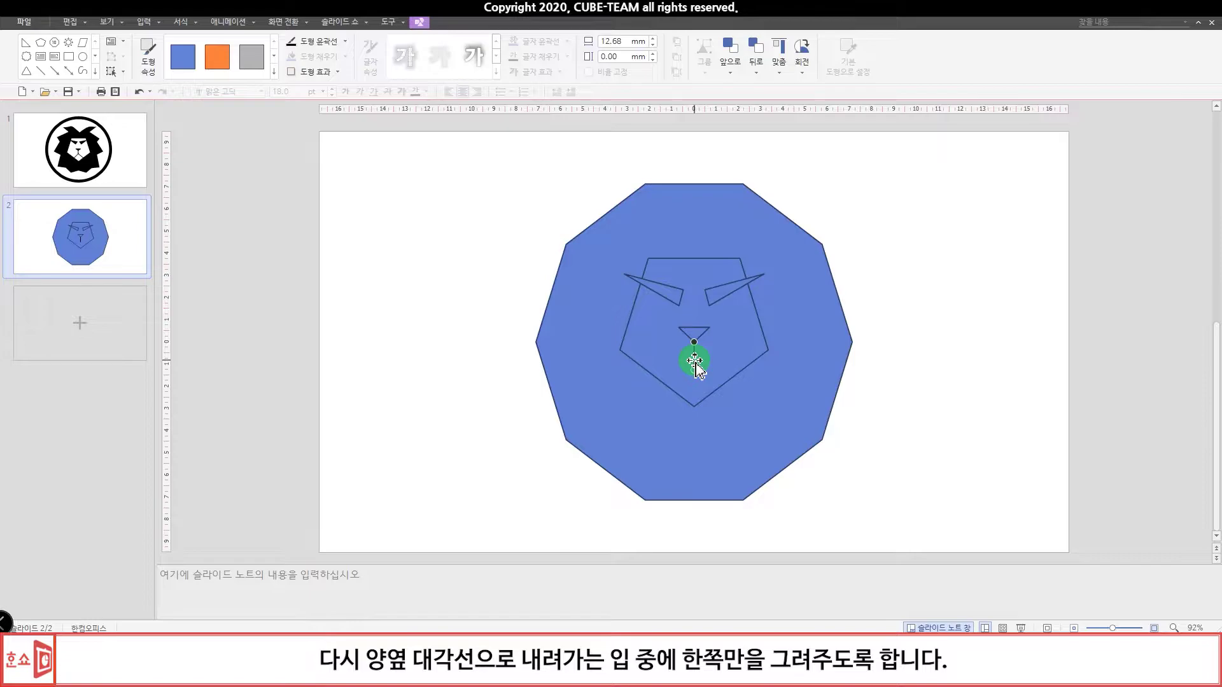
# - Copy the vertical line below itself and swing the copy's lower end diagonally to the pentagon's lower-left edge as one side of the mouth
pyautogui.scroll(3, 696, 368)
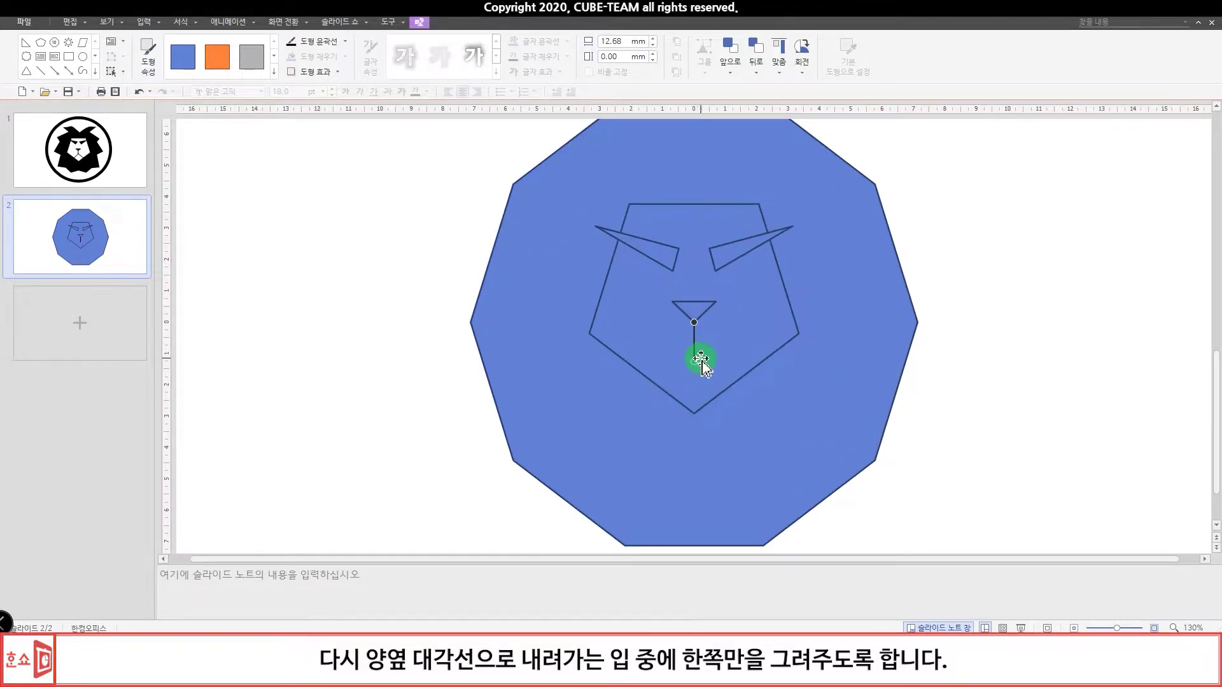
pyautogui.moveTo(698, 356); pyautogui.dragTo(688, 389)
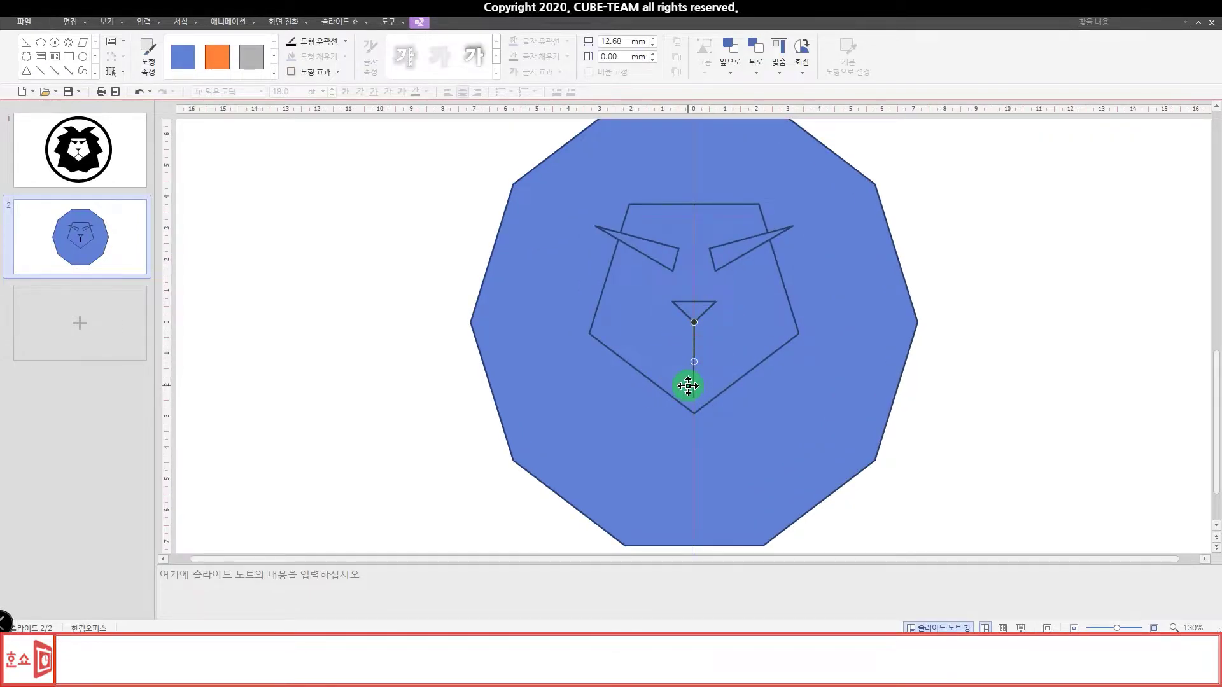
pyautogui.moveTo(692, 396); pyautogui.dragTo(676, 390)
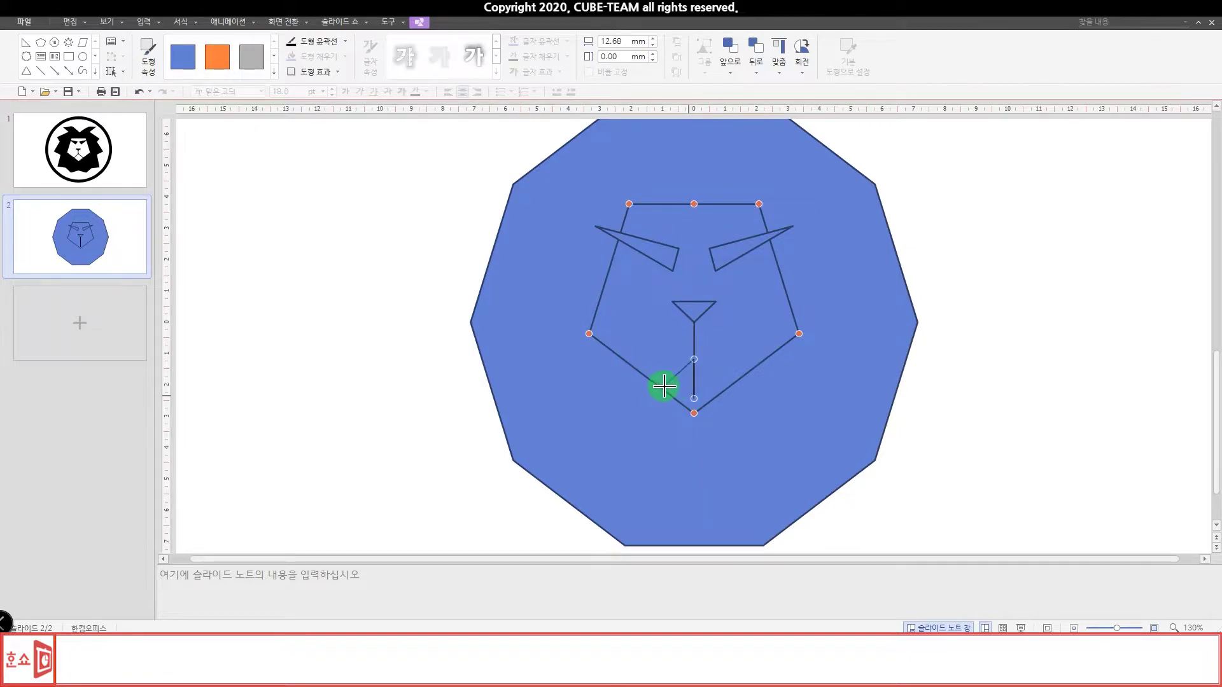
pyautogui.moveTo(664, 389); pyautogui.dragTo(664, 389)
pyautogui.click(969, 350)
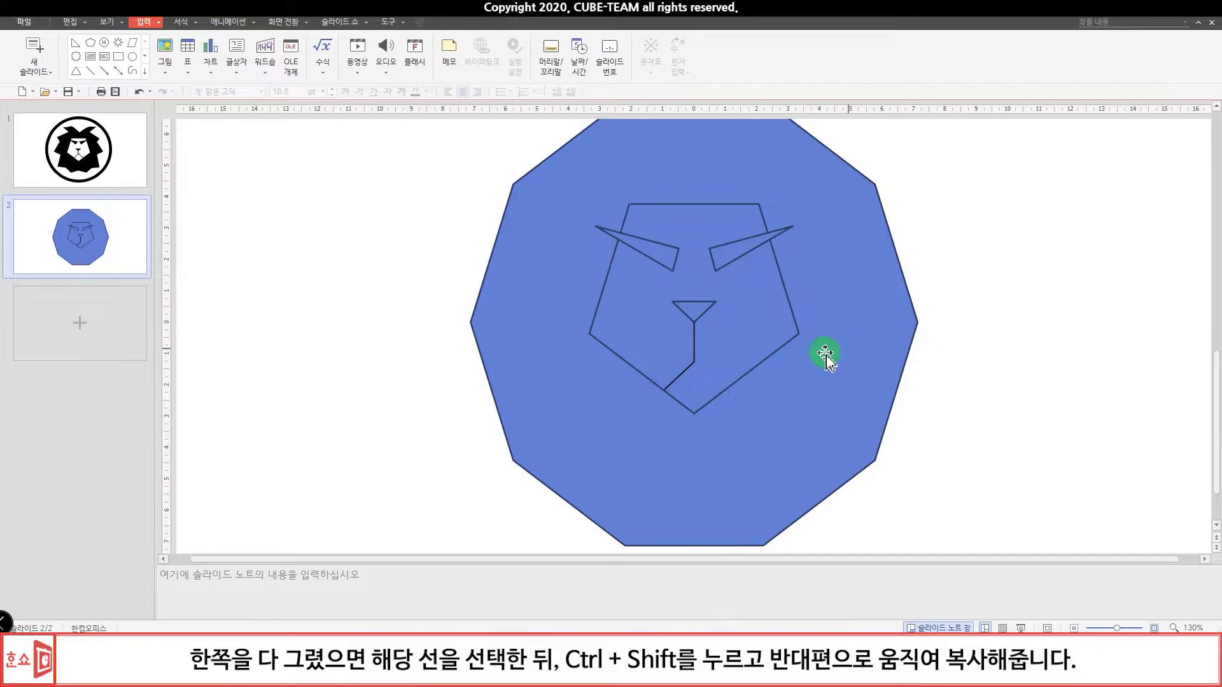
# - Copy the diagonal mouth line horizontally to the other side of the face's centre line and flip the copy horizontally
pyautogui.click(689, 369)
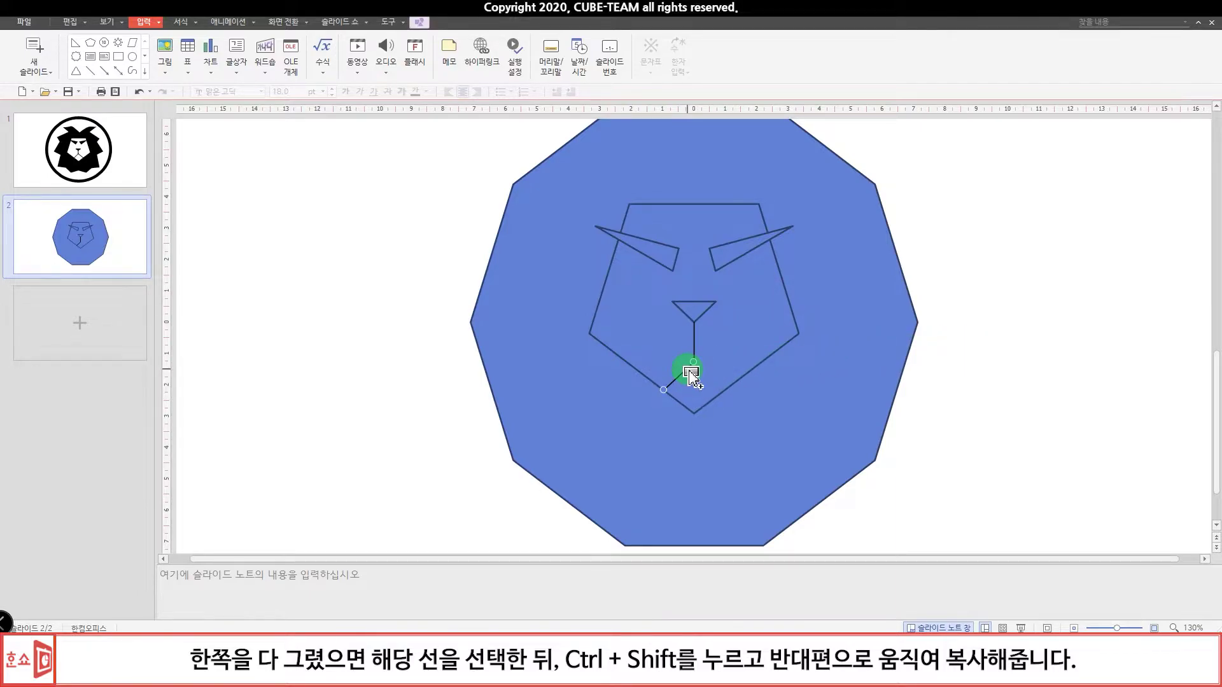
pyautogui.moveTo(690, 375); pyautogui.dragTo(727, 378)
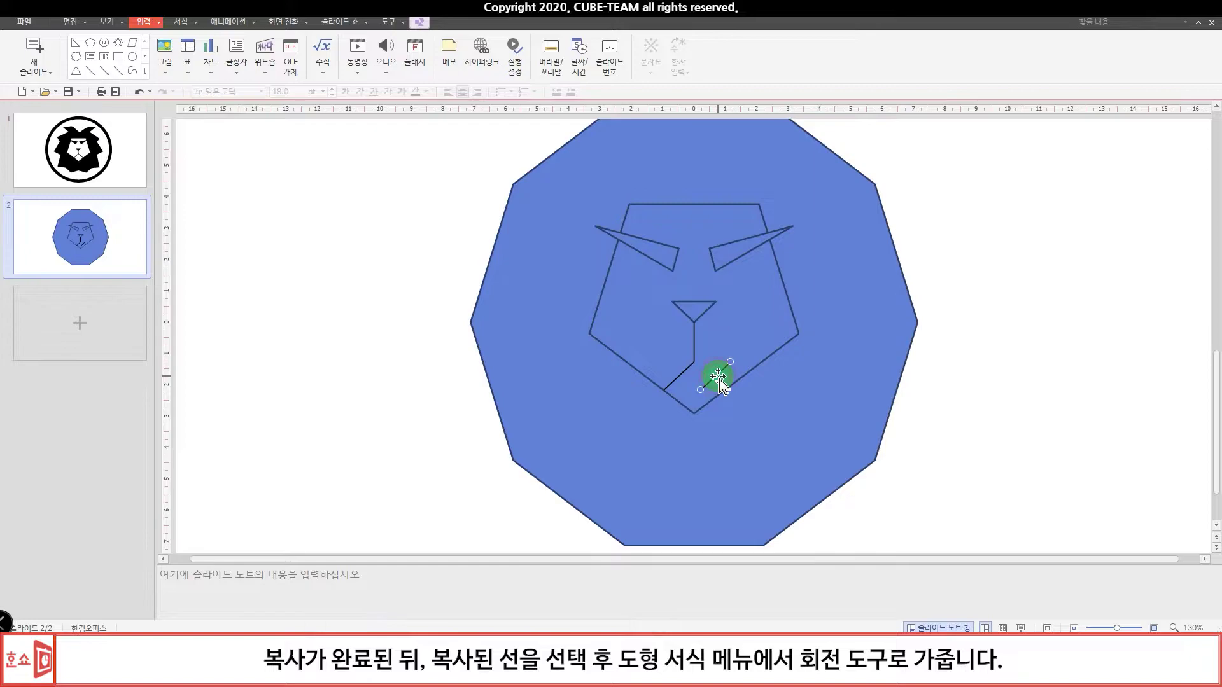
pyautogui.click(420, 22)
pyautogui.click(802, 70)
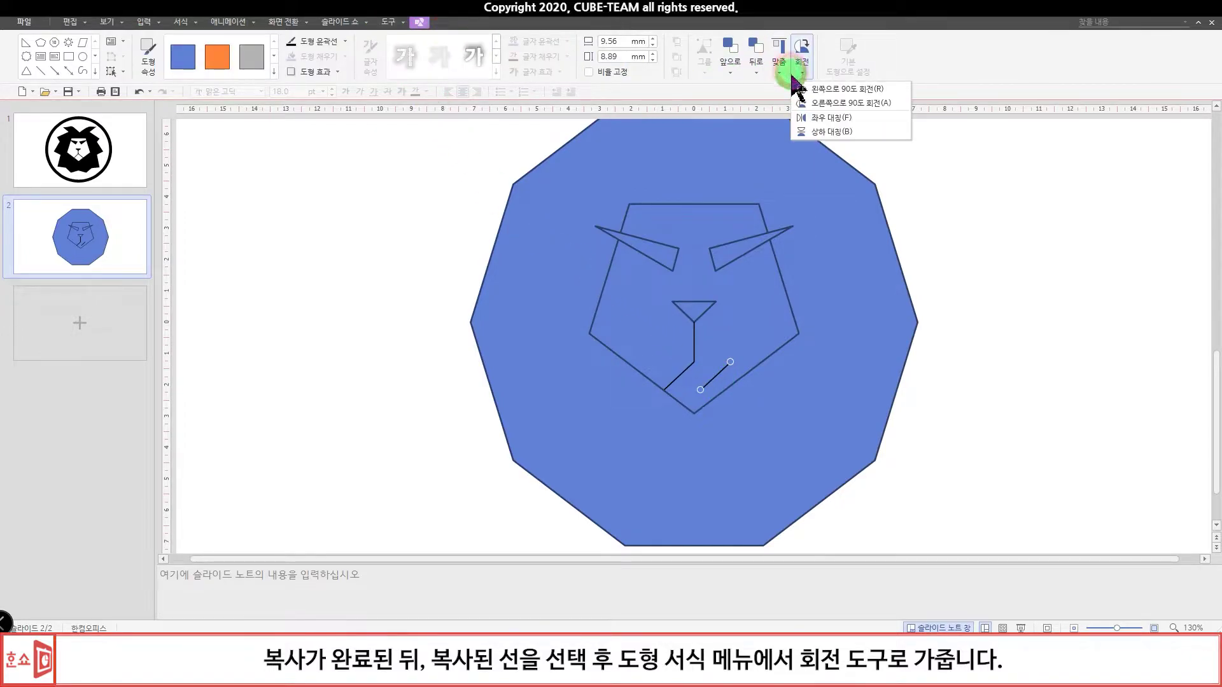
pyautogui.click(837, 123)
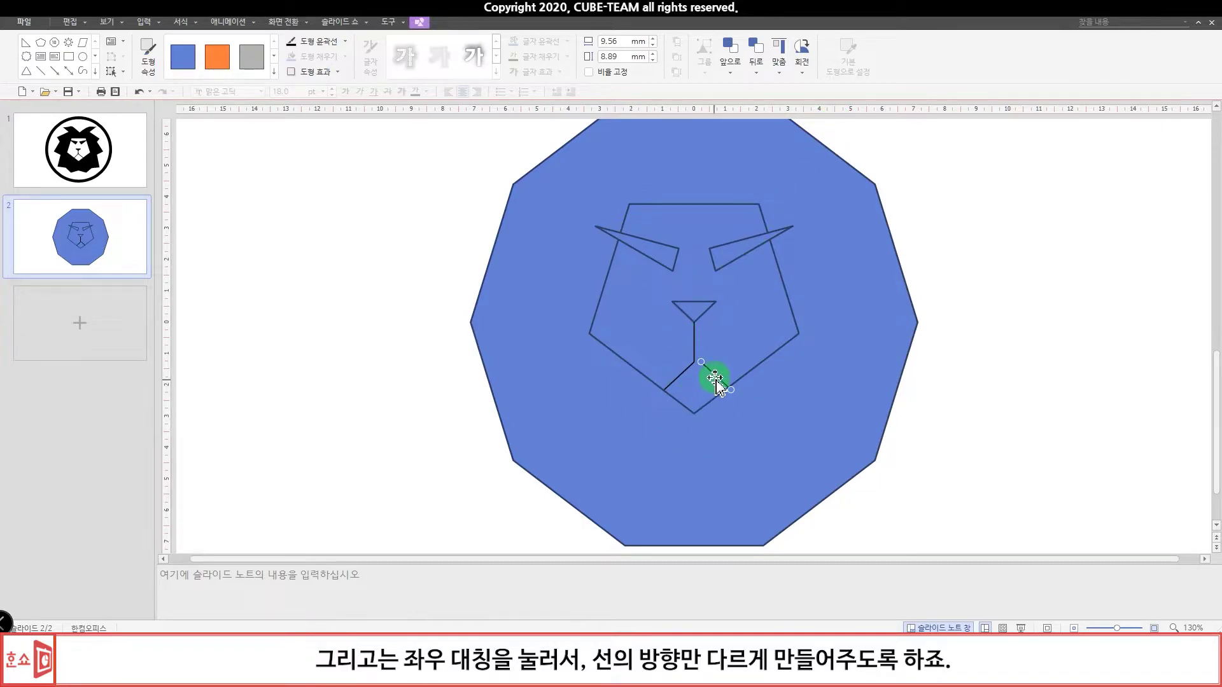
# - Move the flipped diagonal line so its upper end meets the lower end of the vertical line under the nose
pyautogui.click(716, 375)
pyautogui.moveTo(713, 377); pyautogui.dragTo(706, 375)
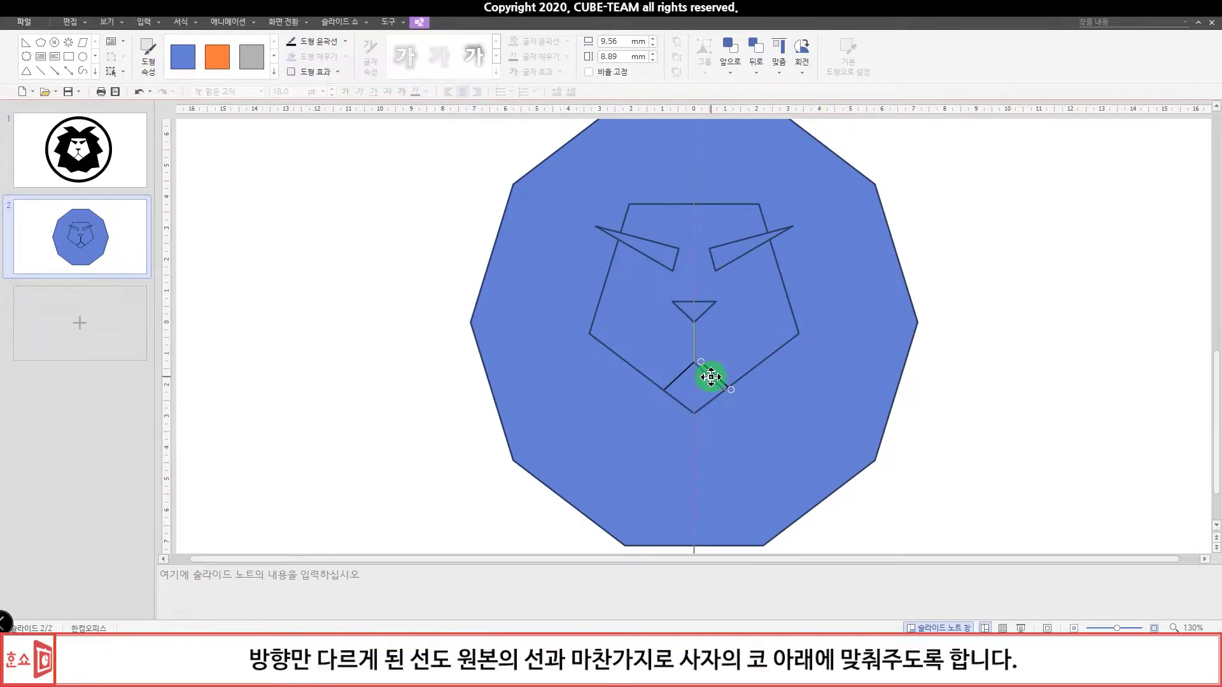
pyautogui.click(989, 400)
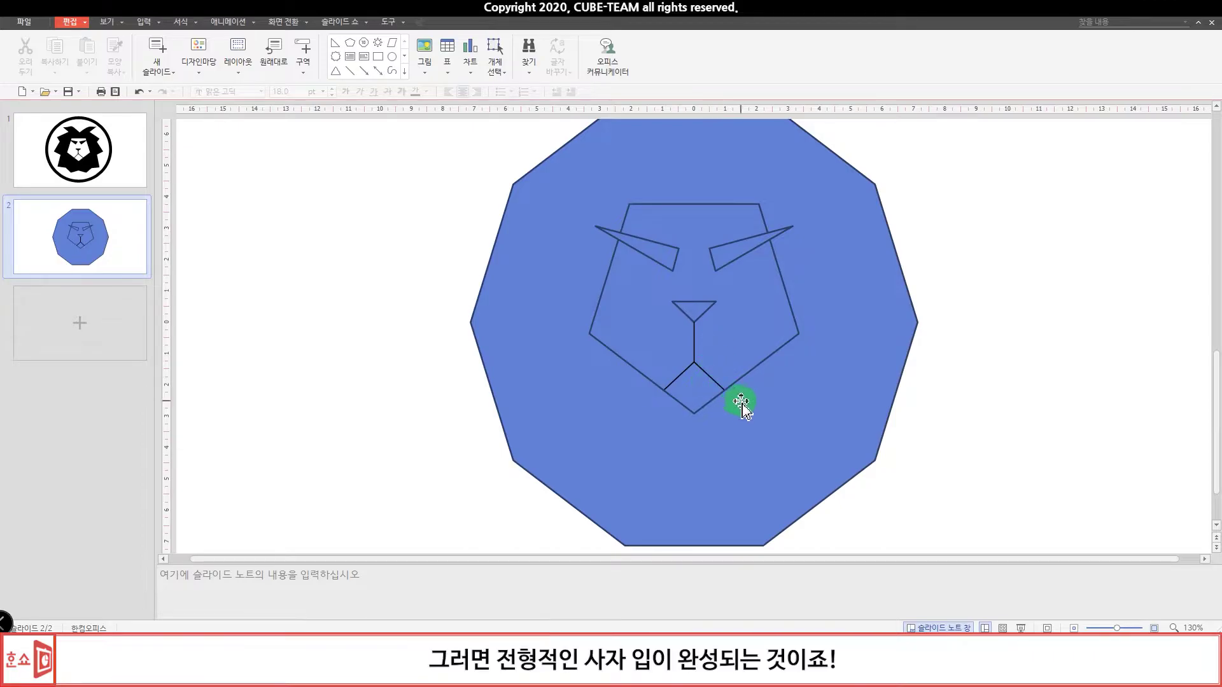
# - Thicken the vertical line and both diagonal mouth lines together to about 4 pt
pyautogui.click(711, 378)
pyautogui.keyDown('shift'); pyautogui.click(679, 374); pyautogui.keyUp('shift')
pyautogui.keyDown('shift'); pyautogui.click(693, 347); pyautogui.keyUp('shift')
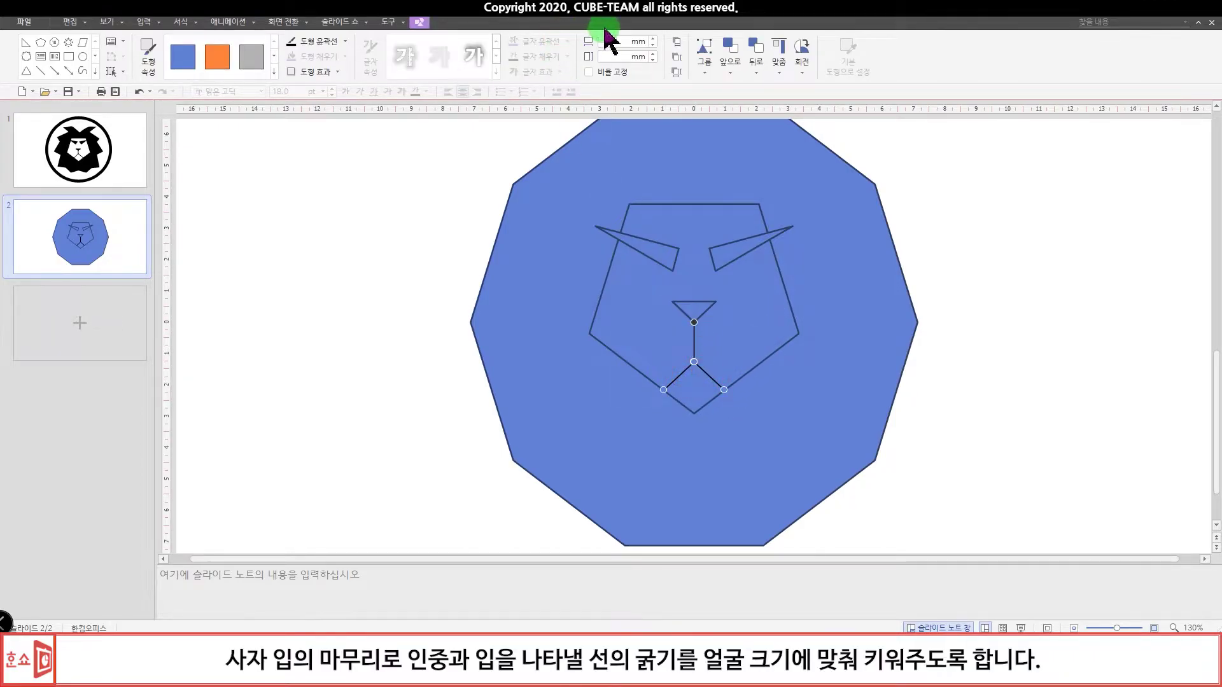
pyautogui.rightClick(694, 349)
pyautogui.click(738, 459)
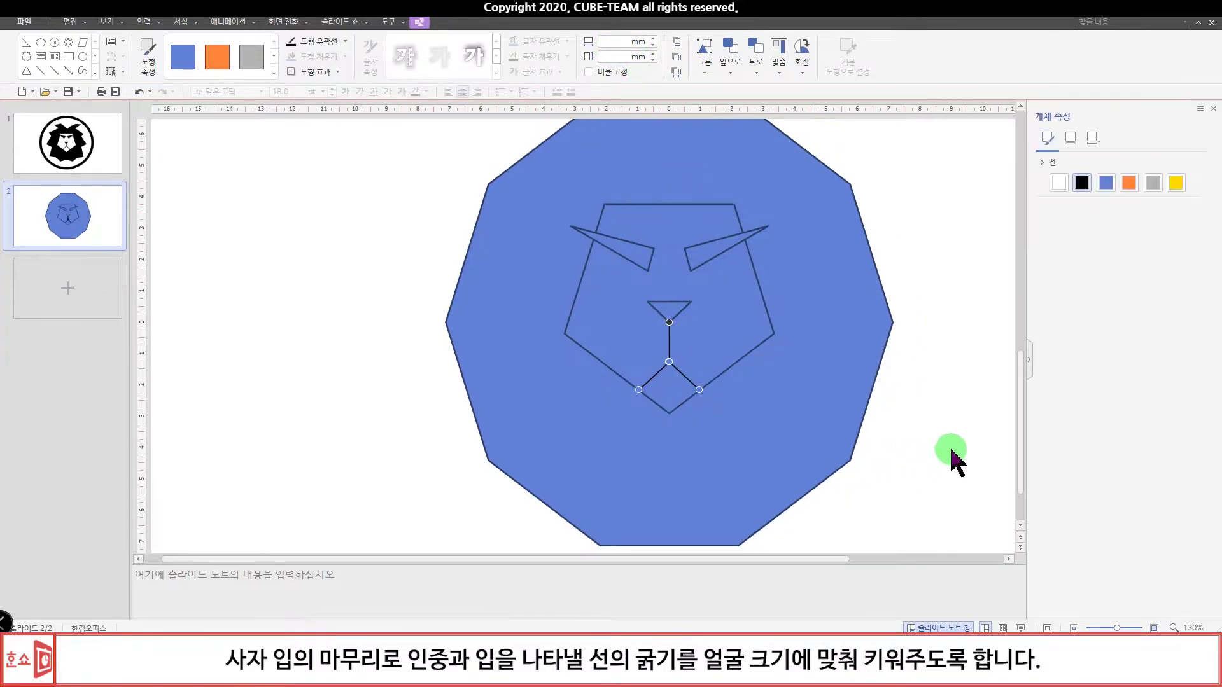
pyautogui.click(1046, 163)
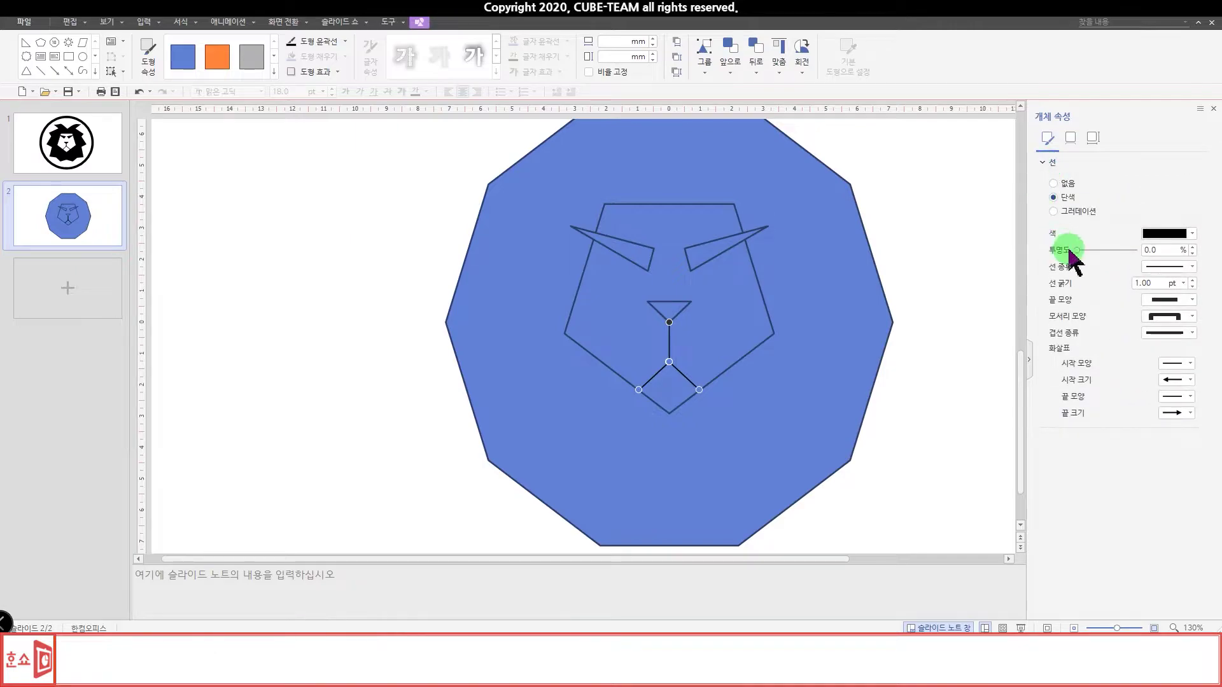
pyautogui.click(1145, 283)
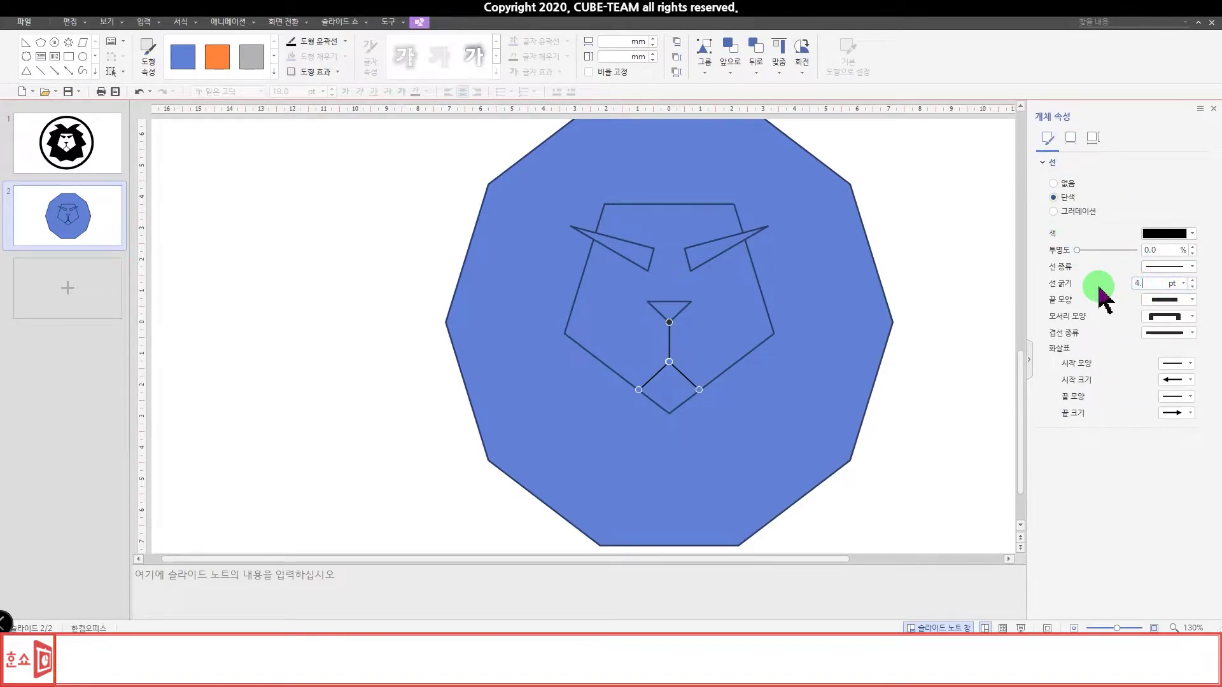
pyautogui.click(994, 293)
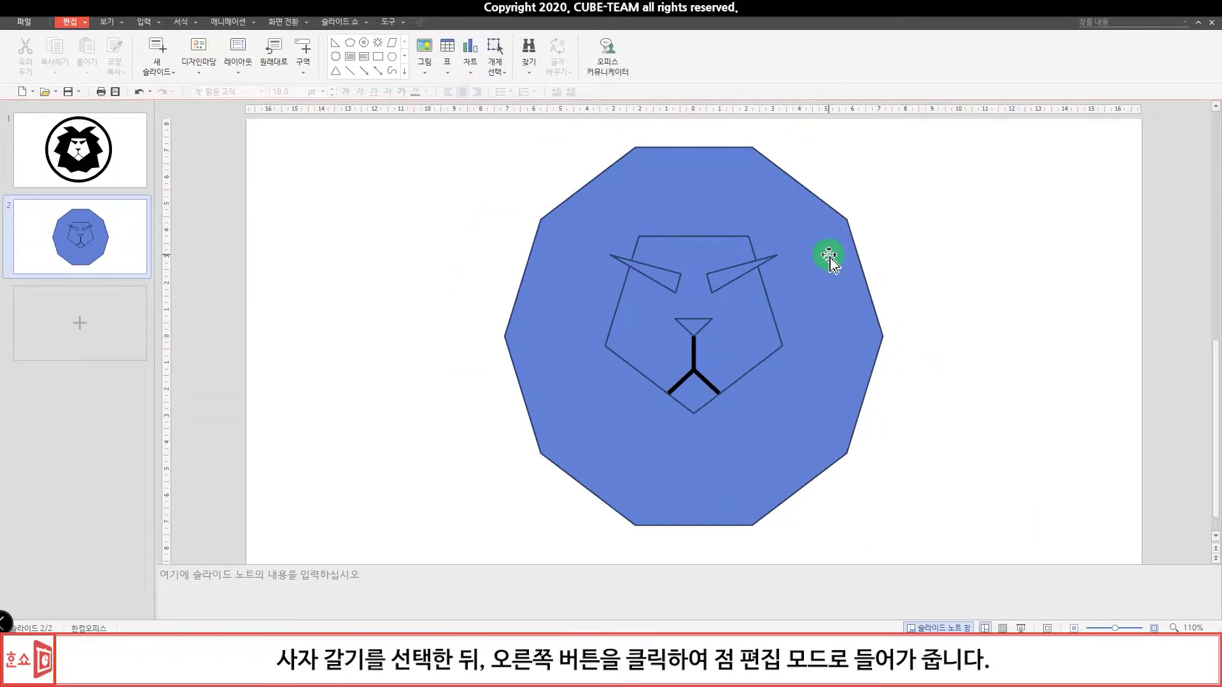
pyautogui.click(829, 261)
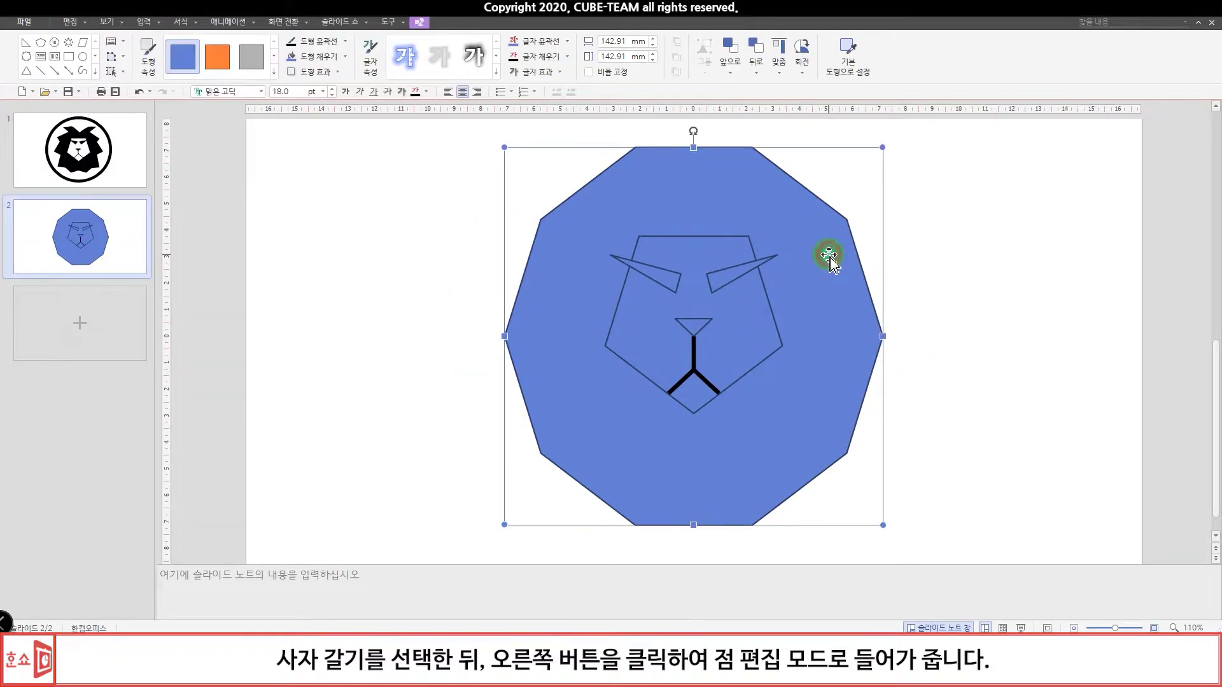
pyautogui.rightClick(829, 261)
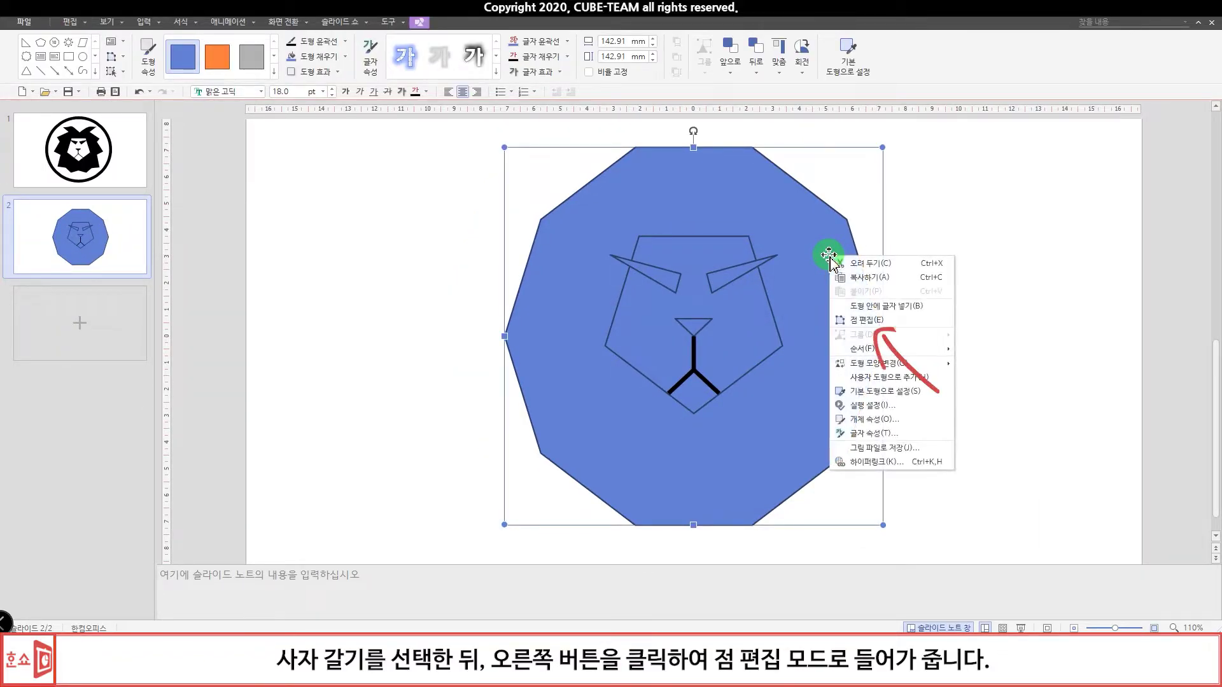
pyautogui.click(871, 321)
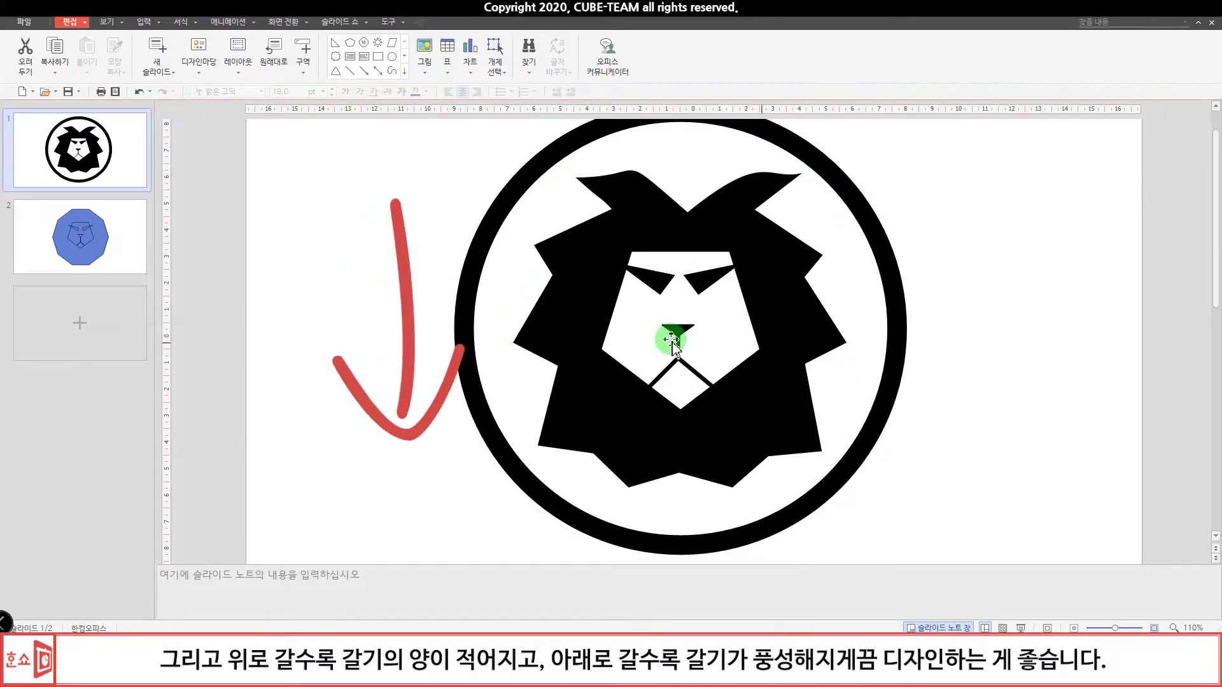
# - Start point editing on slide 2's decagon, add a point midway along its top edge and pull it down into a V notch
pyautogui.click(106, 237)
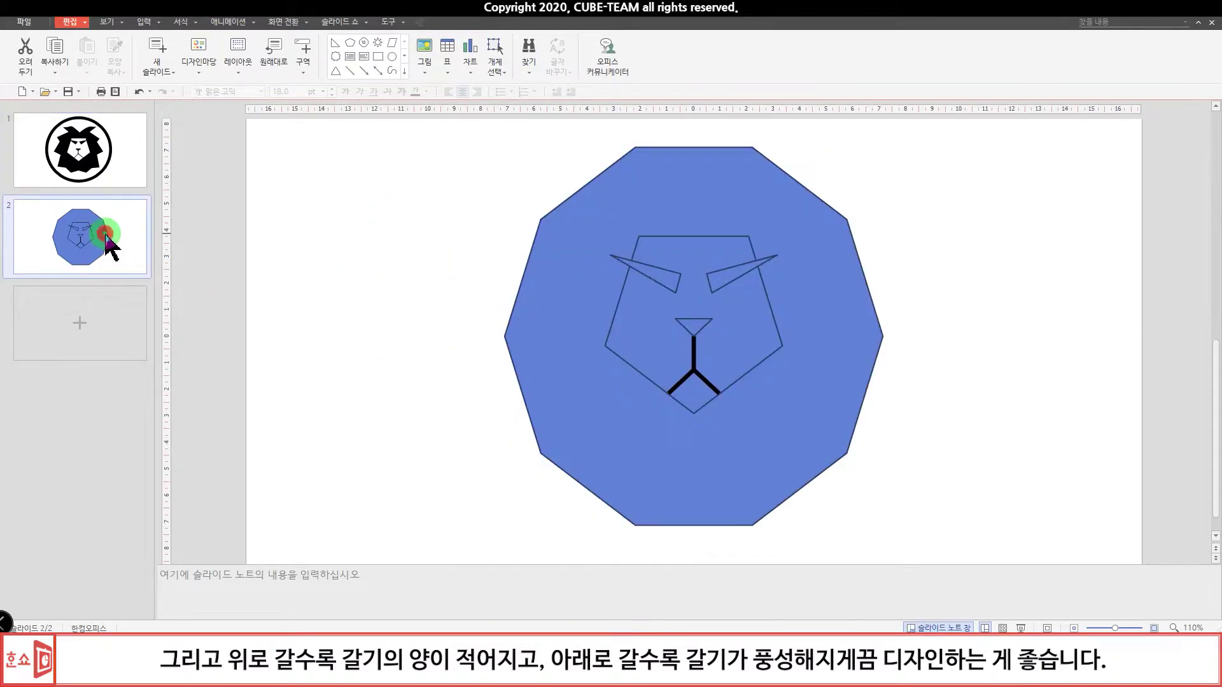
pyautogui.click(616, 448)
pyautogui.rightClick(647, 434)
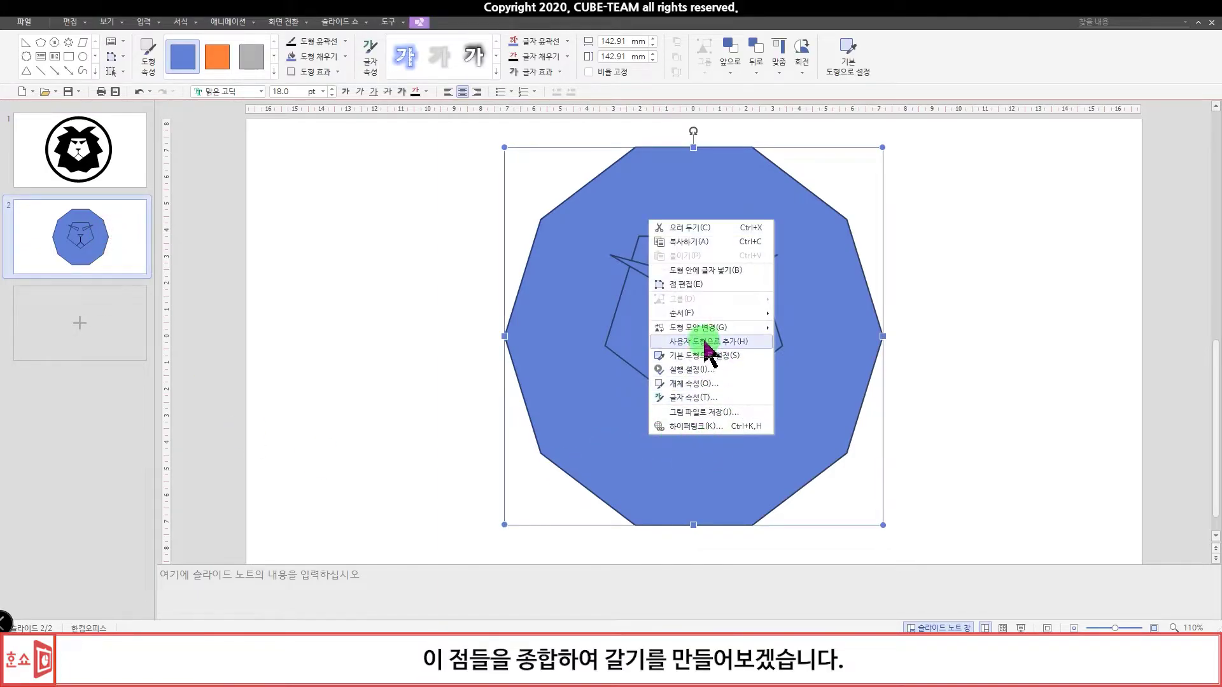
pyautogui.click(687, 285)
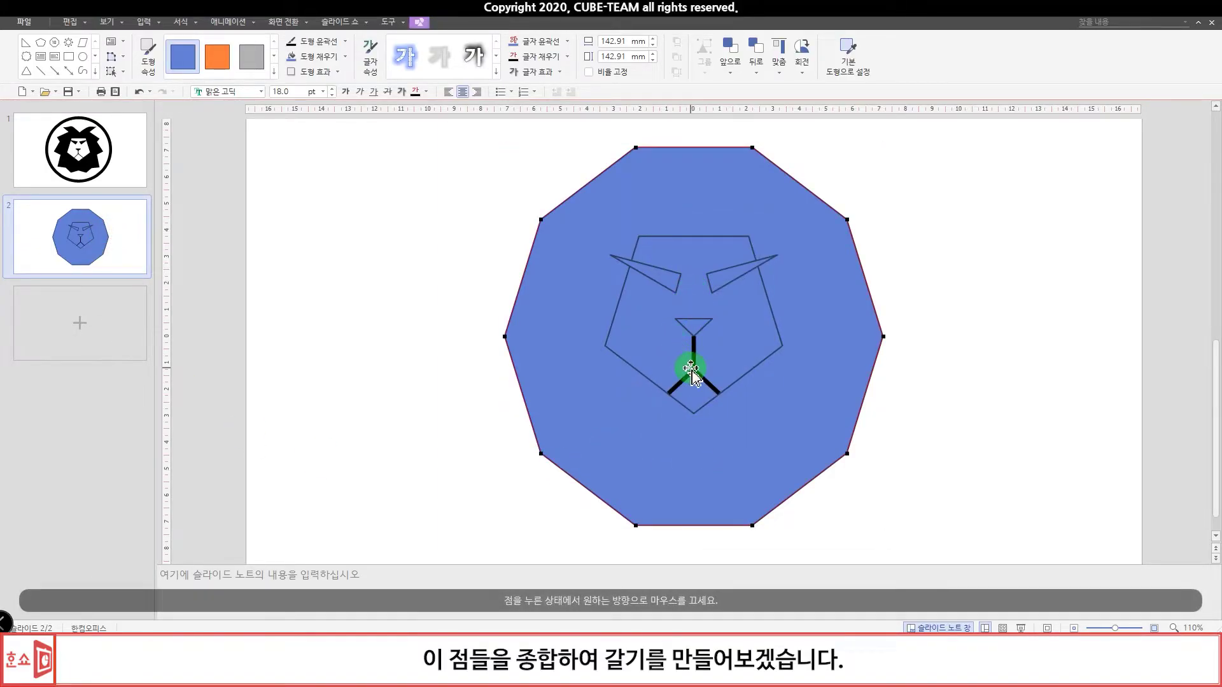
pyautogui.rightClick(694, 147)
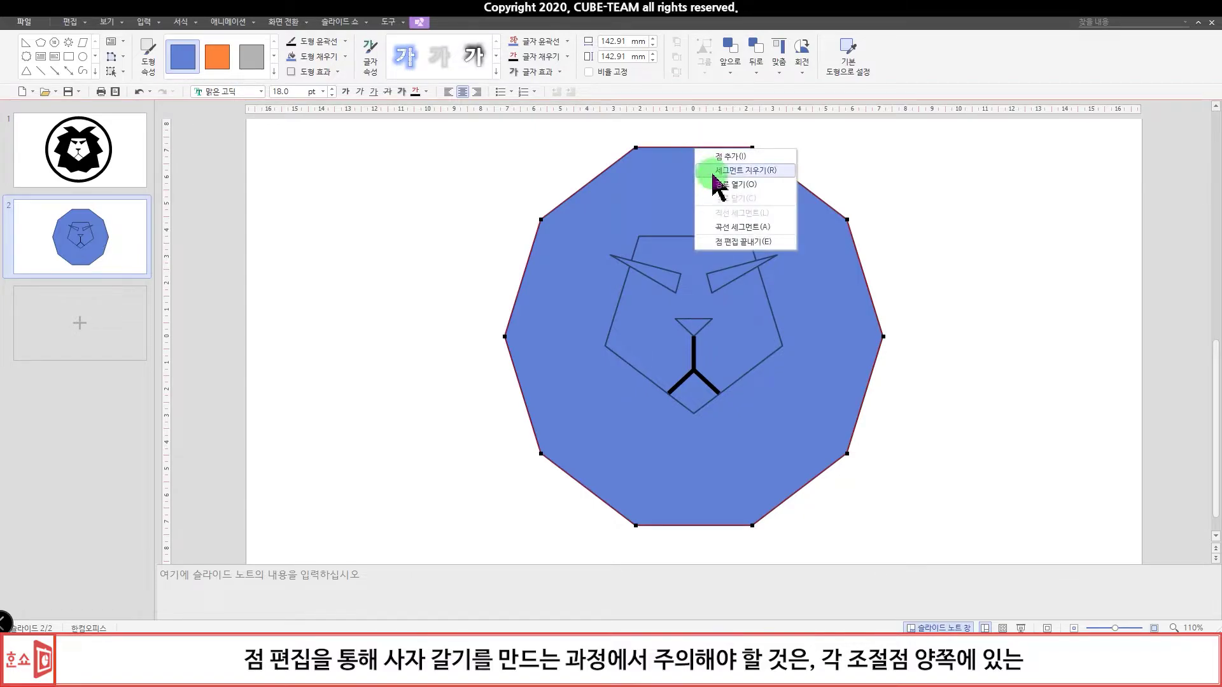
pyautogui.click(737, 158)
pyautogui.moveTo(710, 150); pyautogui.dragTo(698, 189)
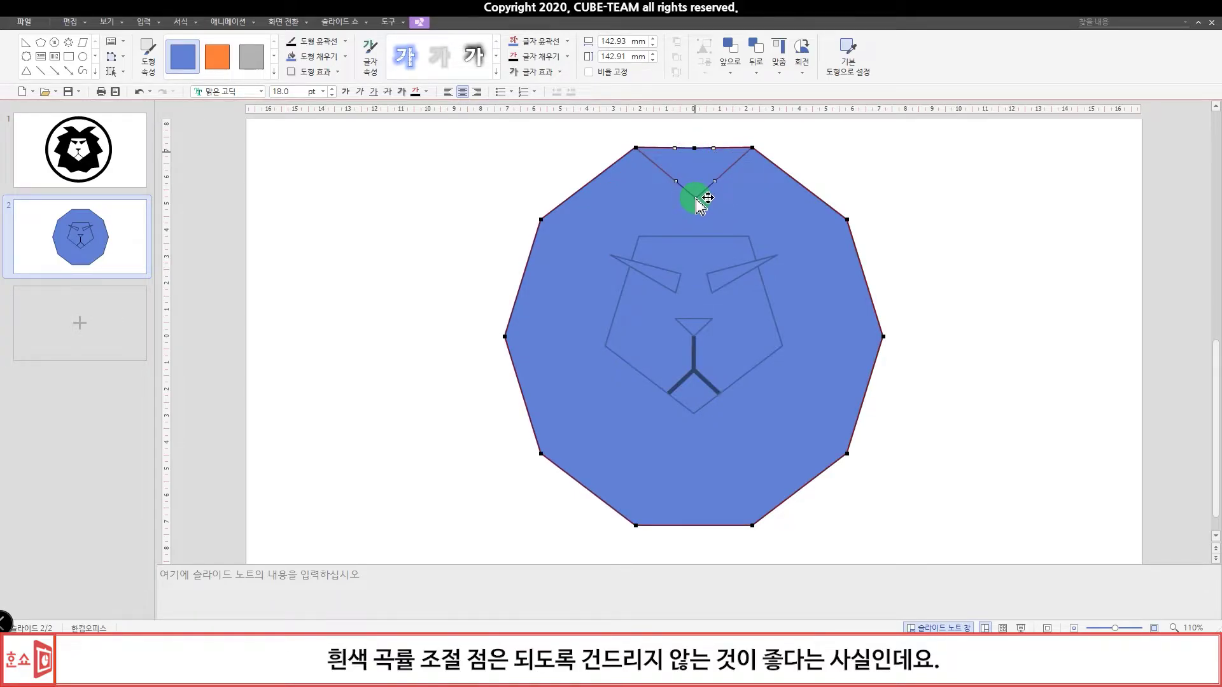
pyautogui.moveTo(697, 197); pyautogui.dragTo(696, 198)
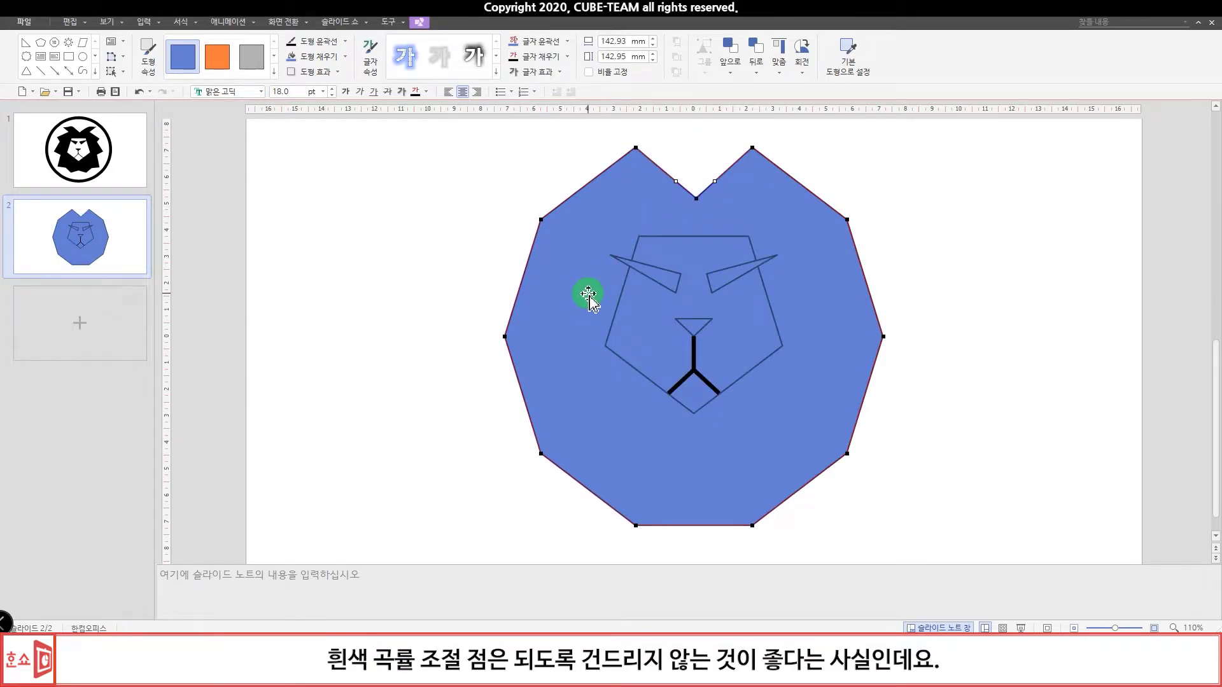
# - Add a point midway on the decagon's upper-left and upper-right slanted edges and pull both inward to form two pointed tufts
pyautogui.rightClick(591, 182)
pyautogui.click(615, 191)
pyautogui.moveTo(592, 182); pyautogui.dragTo(619, 208)
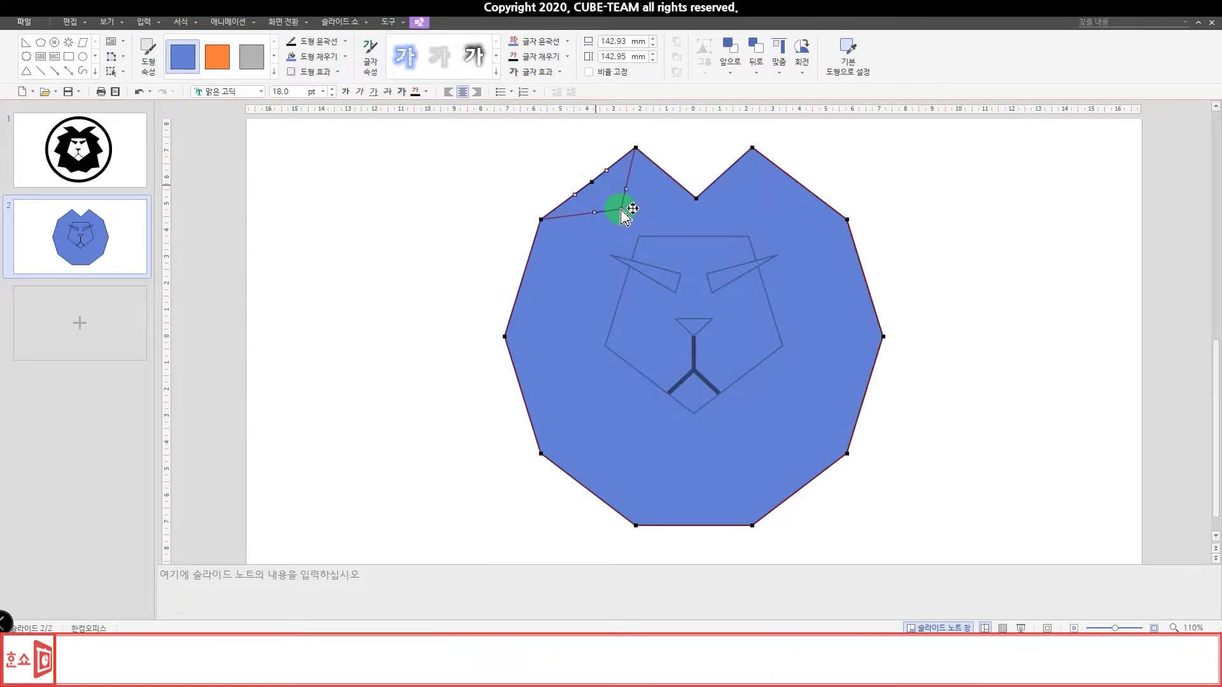
pyautogui.moveTo(624, 214); pyautogui.dragTo(623, 211)
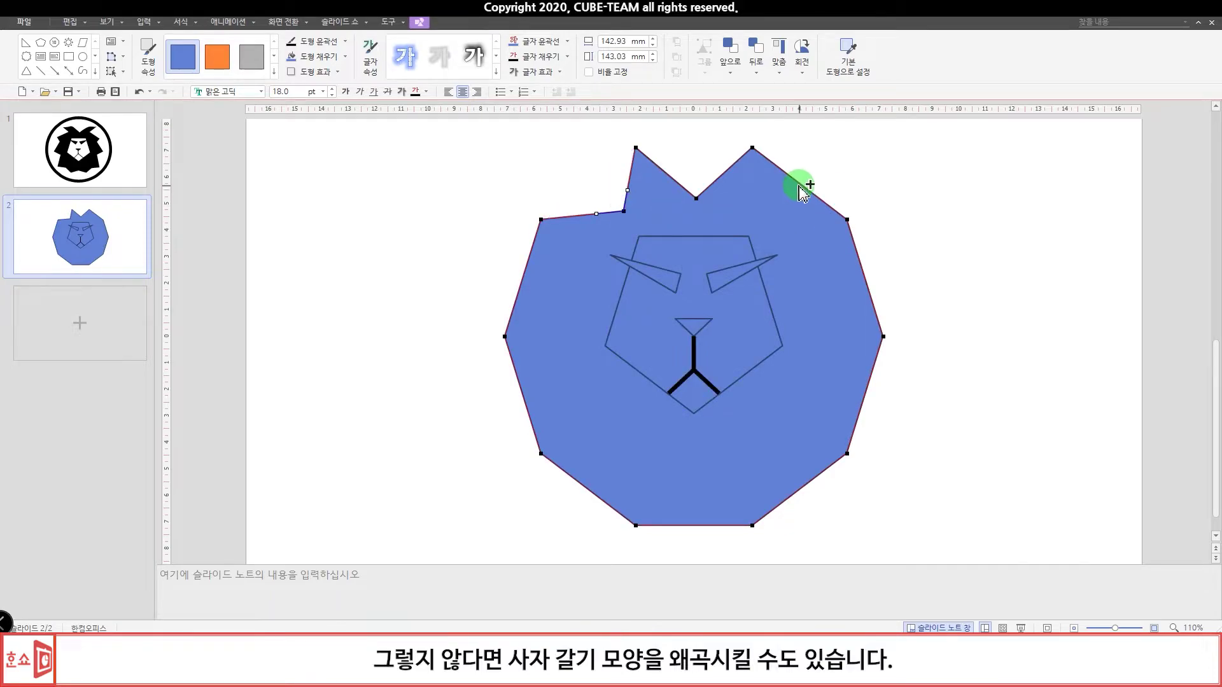
pyautogui.rightClick(800, 186)
pyautogui.click(825, 194)
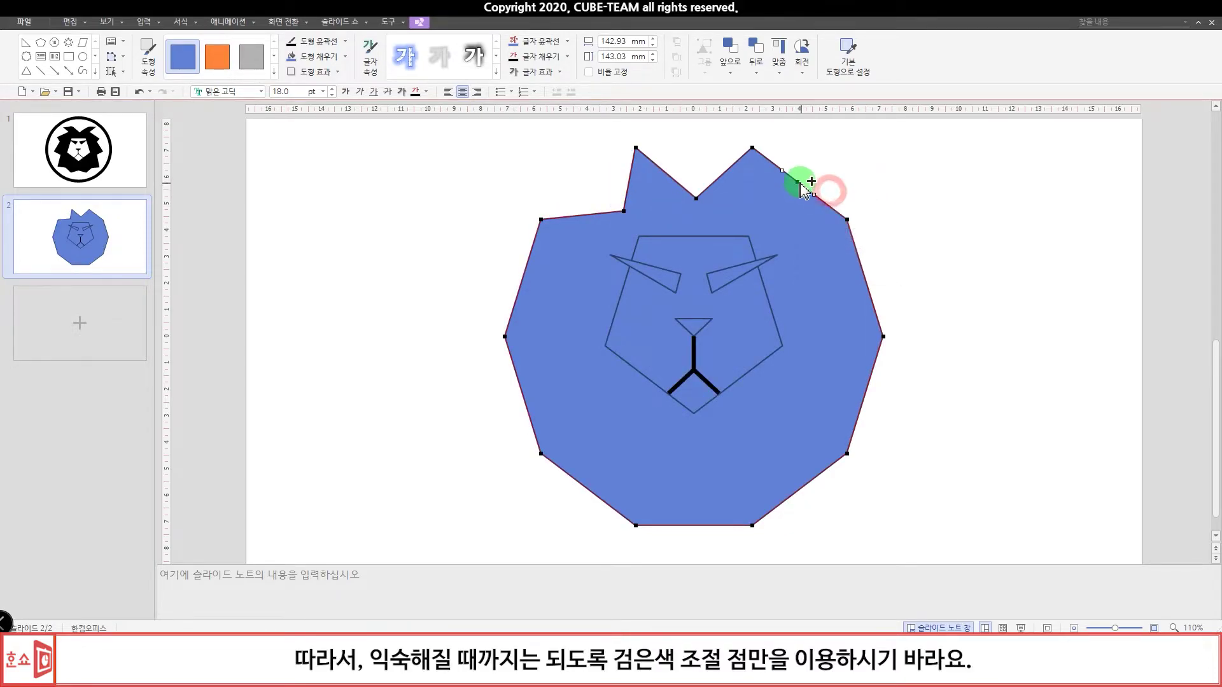
pyautogui.moveTo(799, 186); pyautogui.dragTo(760, 210)
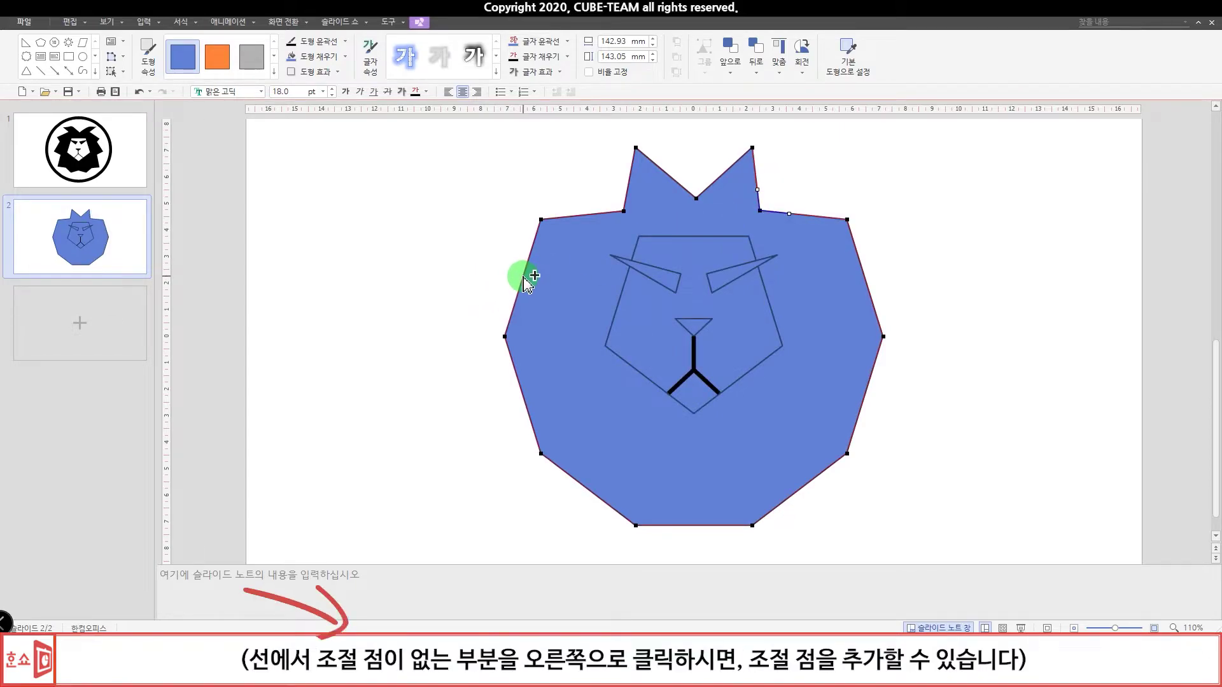
# - Add a point on each steep side edge above the decagon's widest corners and pull both inward into notches
pyautogui.rightClick(525, 276)
pyautogui.click(559, 289)
pyautogui.moveTo(525, 275); pyautogui.dragTo(568, 293)
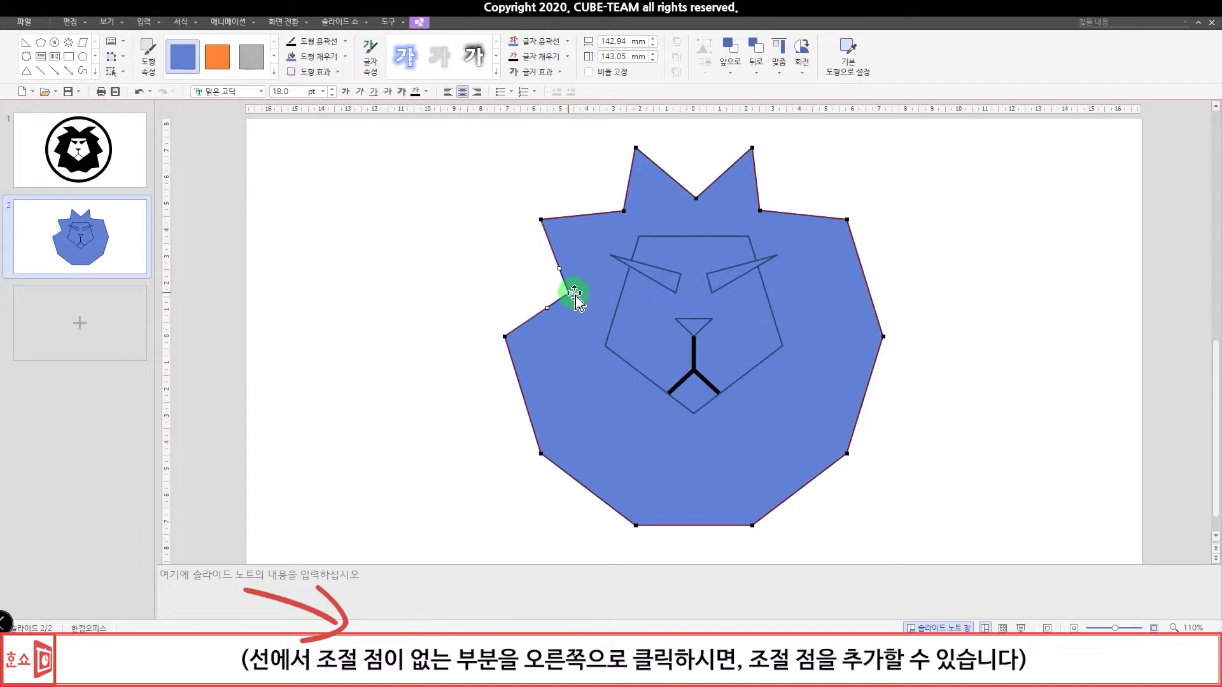
pyautogui.moveTo(864, 277); pyautogui.dragTo(820, 295)
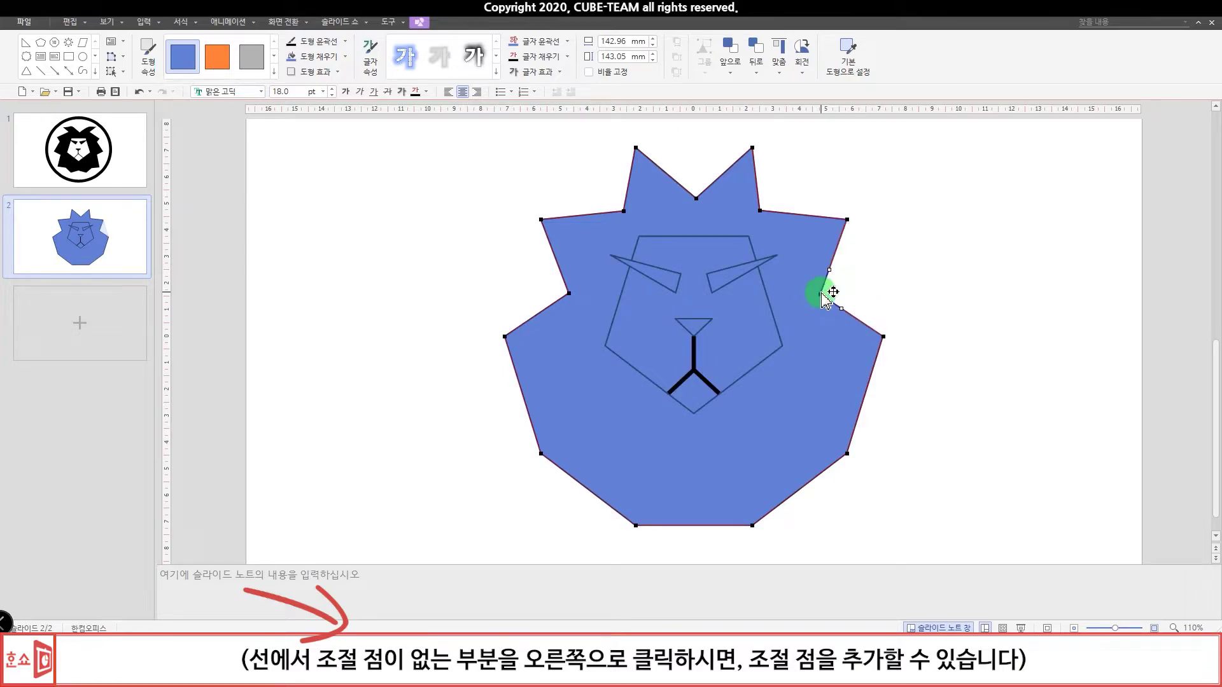
# - Add a point on each steep side edge below the decagon's widest corners and pull both inward into notches
pyautogui.rightClick(523, 395)
pyautogui.click(537, 410)
pyautogui.moveTo(522, 393); pyautogui.dragTo(558, 383)
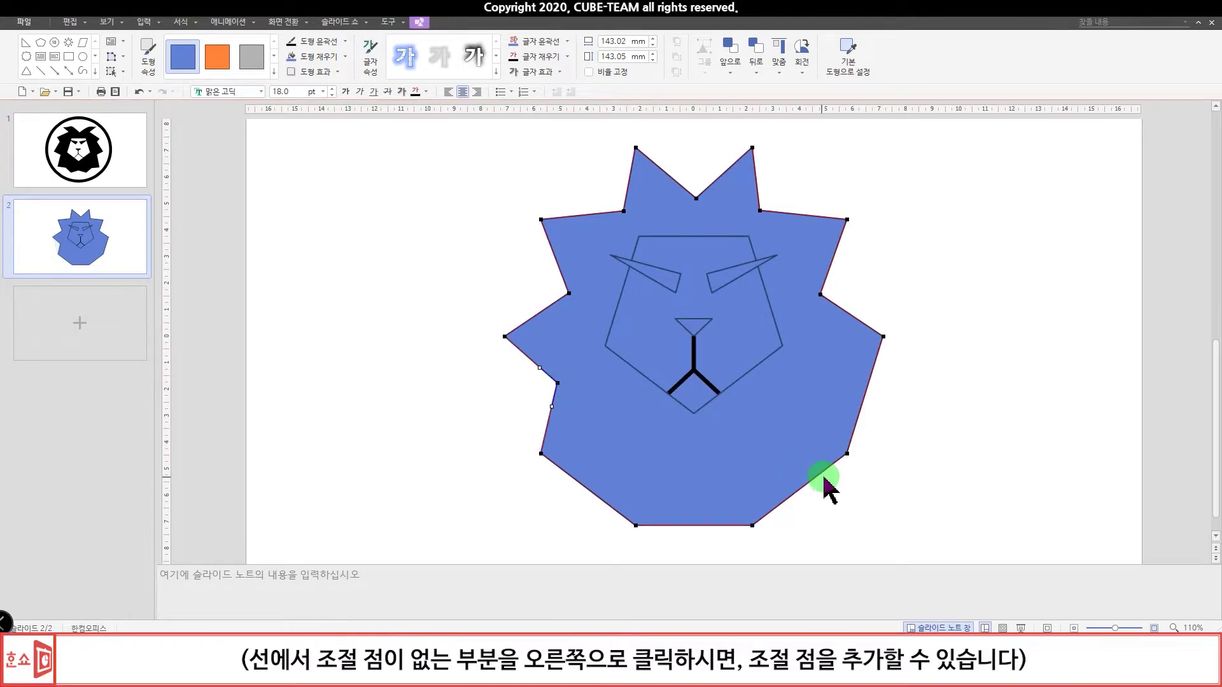
pyautogui.rightClick(870, 398)
pyautogui.click(886, 402)
pyautogui.moveTo(871, 395); pyautogui.dragTo(827, 381)
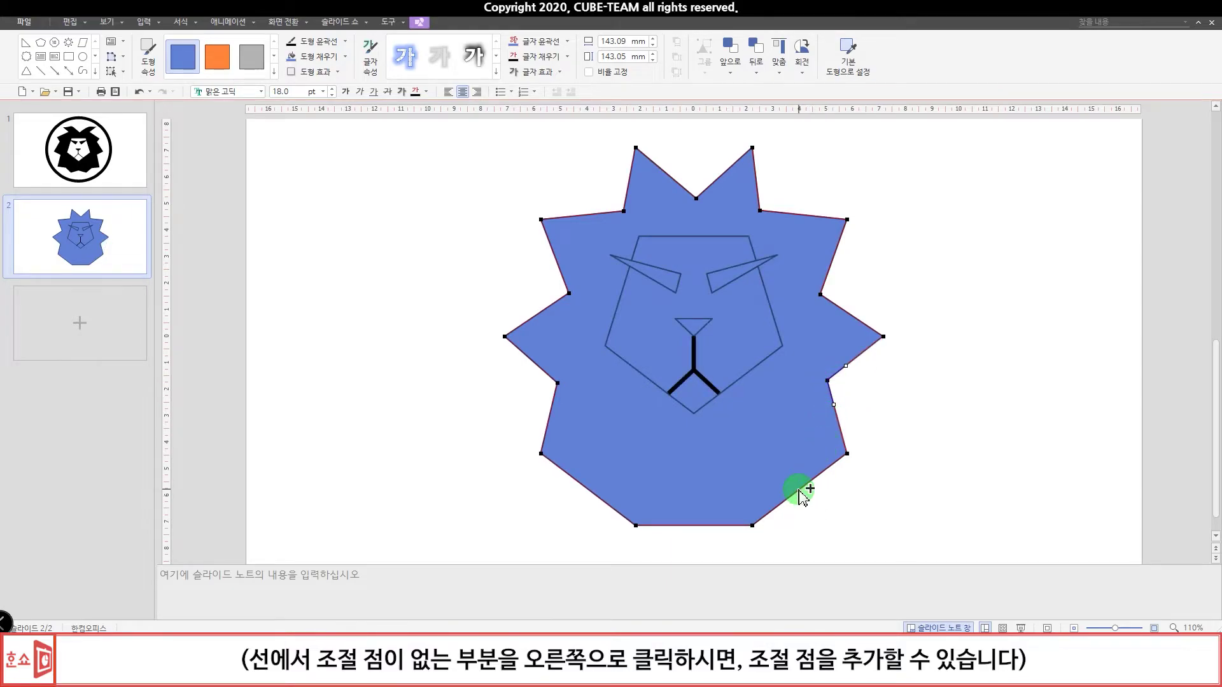
# - Add a point midway on the decagon's lower-right and lower-left slanted edges and pull both inward into shallow notches
pyautogui.rightClick(799, 491)
pyautogui.click(816, 497)
pyautogui.moveTo(799, 490); pyautogui.dragTo(784, 473)
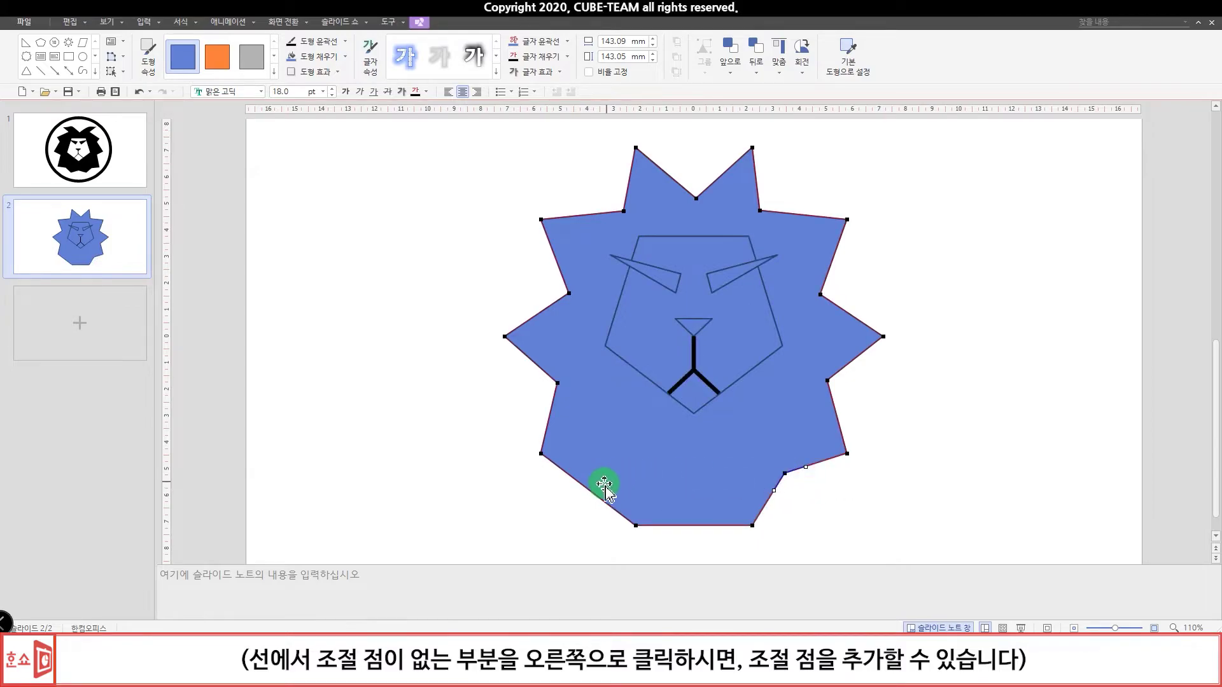
pyautogui.rightClick(587, 489)
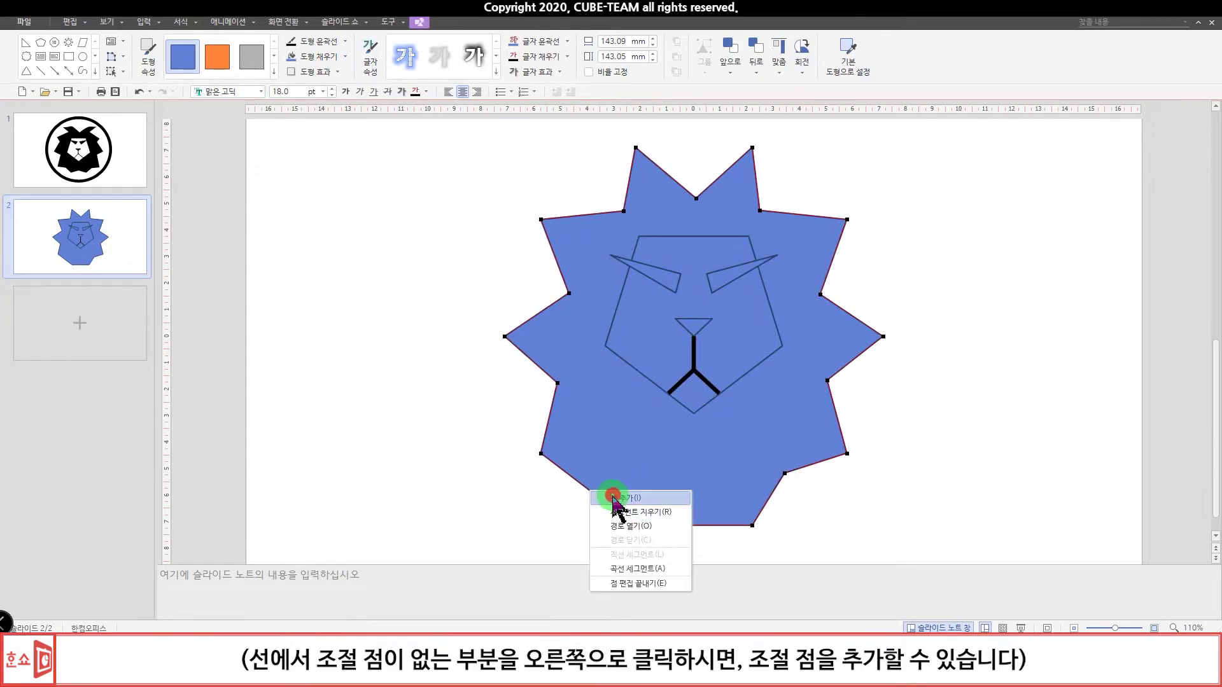
pyautogui.click(607, 497)
pyautogui.moveTo(587, 489); pyautogui.dragTo(608, 471)
# - Add a point midway along the mane's bottom edge and pull it up slightly into a shallow notch
pyautogui.rightClick(697, 528)
pyautogui.click(732, 536)
pyautogui.moveTo(696, 528); pyautogui.dragTo(696, 506)
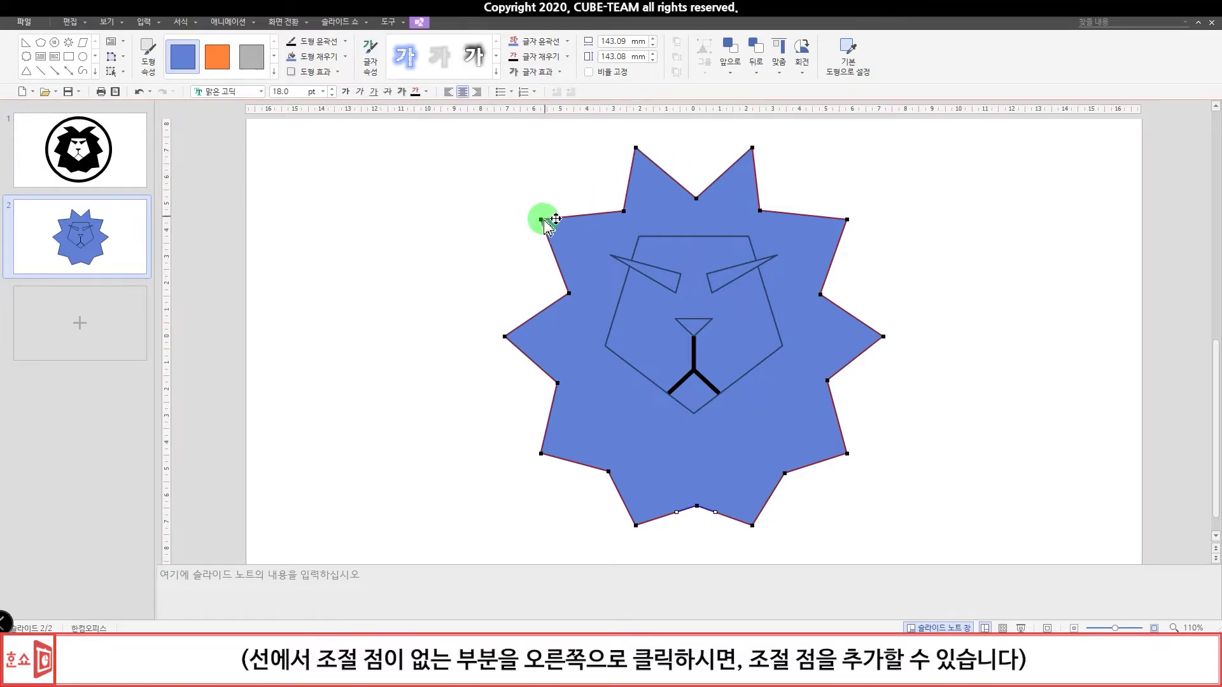
# - Shift the lower, middle and upper spike tips on both sides of the mane downward so the tufts droop symmetrically
pyautogui.moveTo(541, 454); pyautogui.dragTo(551, 471)
pyautogui.moveTo(844, 453)
pyautogui.mouseDown()
pyautogui.moveTo(829, 469)
pyautogui.moveTo(844, 473)
pyautogui.mouseUp()
pyautogui.moveTo(882, 339); pyautogui.dragTo(877, 384)
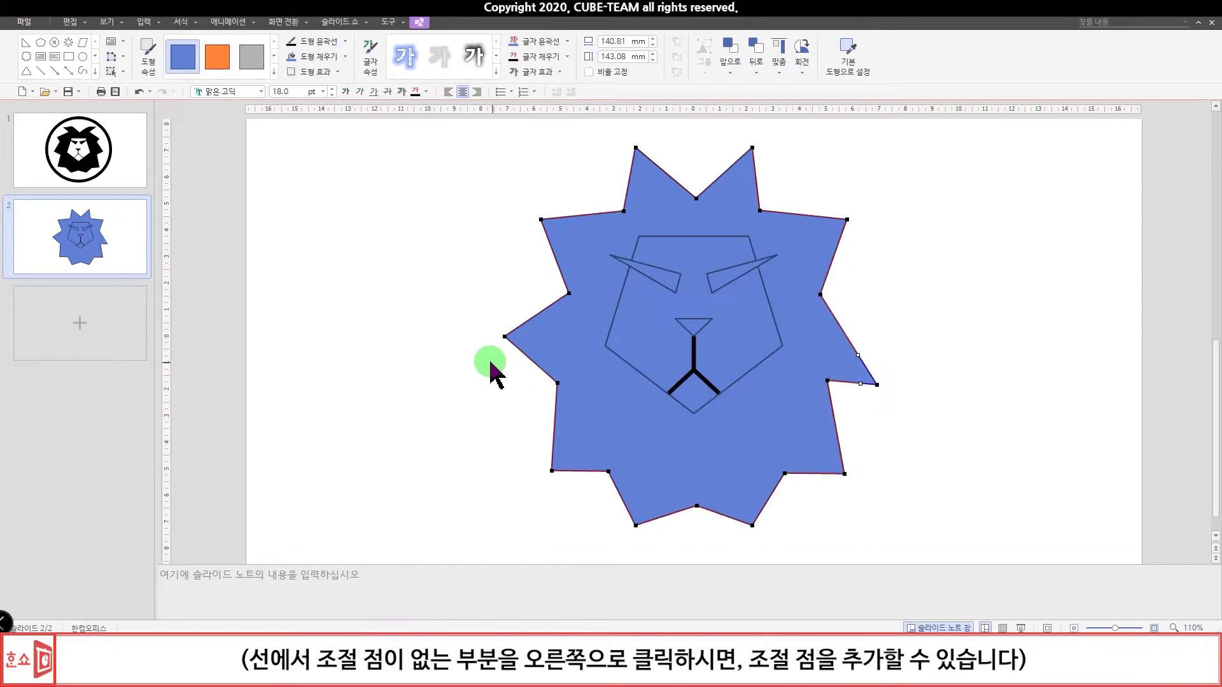
pyautogui.moveTo(505, 338); pyautogui.dragTo(507, 386)
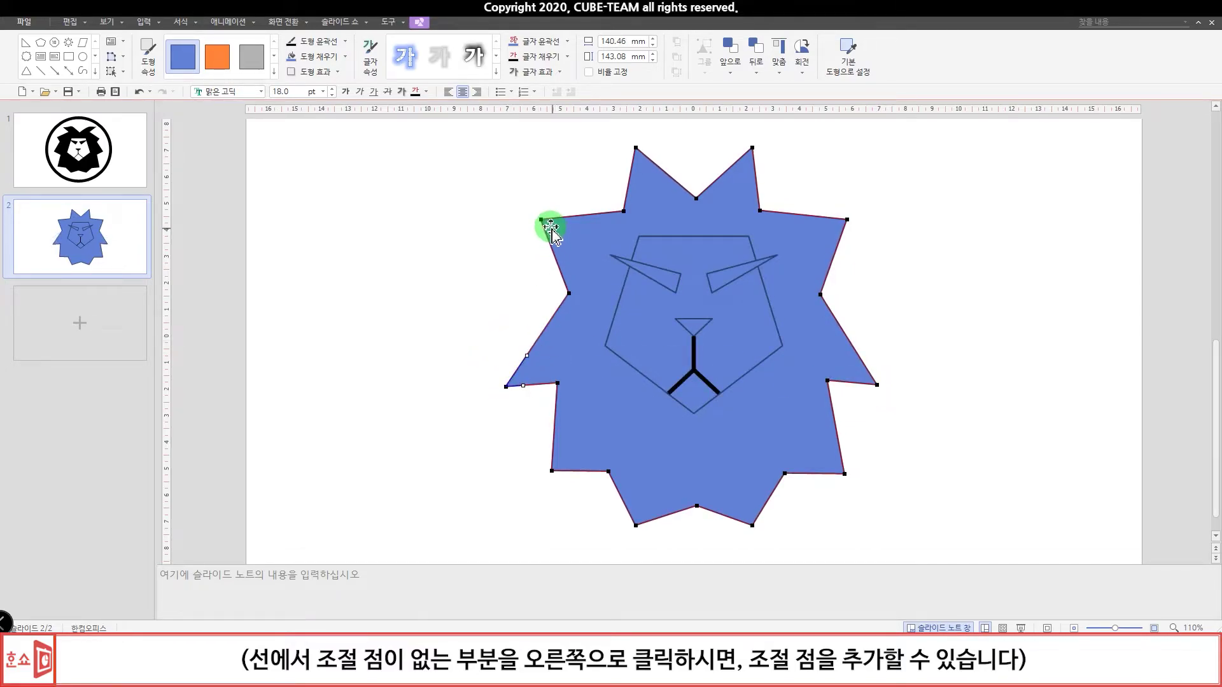
pyautogui.moveTo(541, 219); pyautogui.dragTo(533, 272)
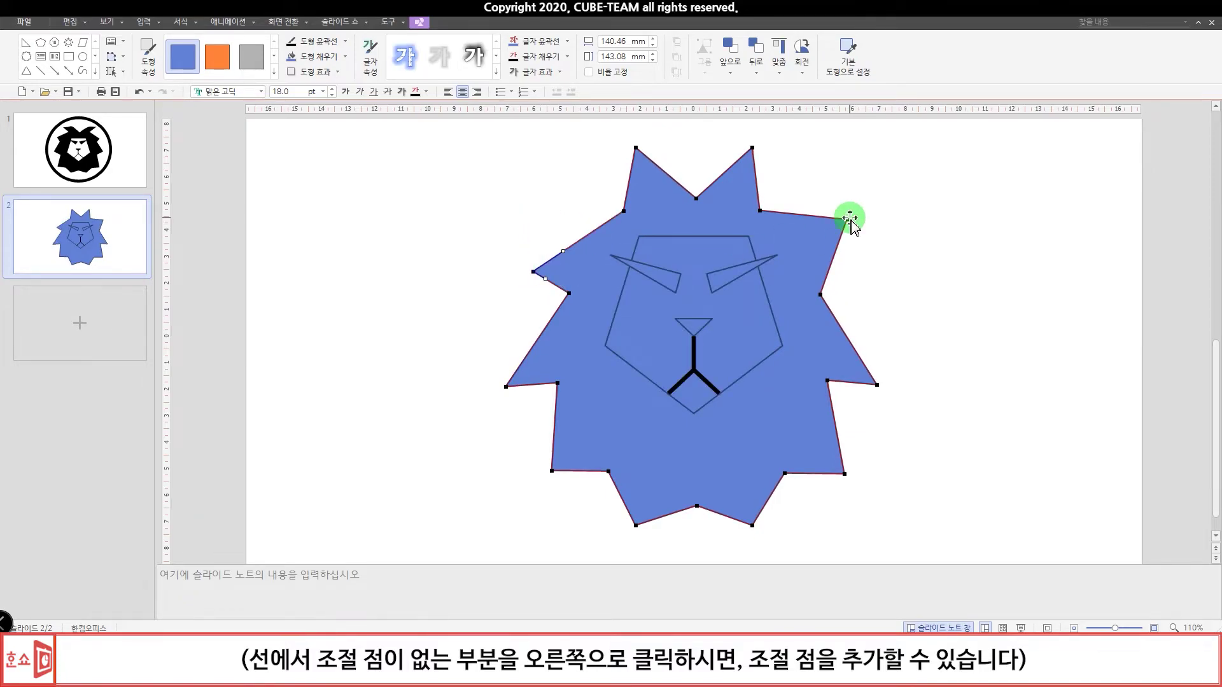
pyautogui.moveTo(847, 220); pyautogui.dragTo(855, 283)
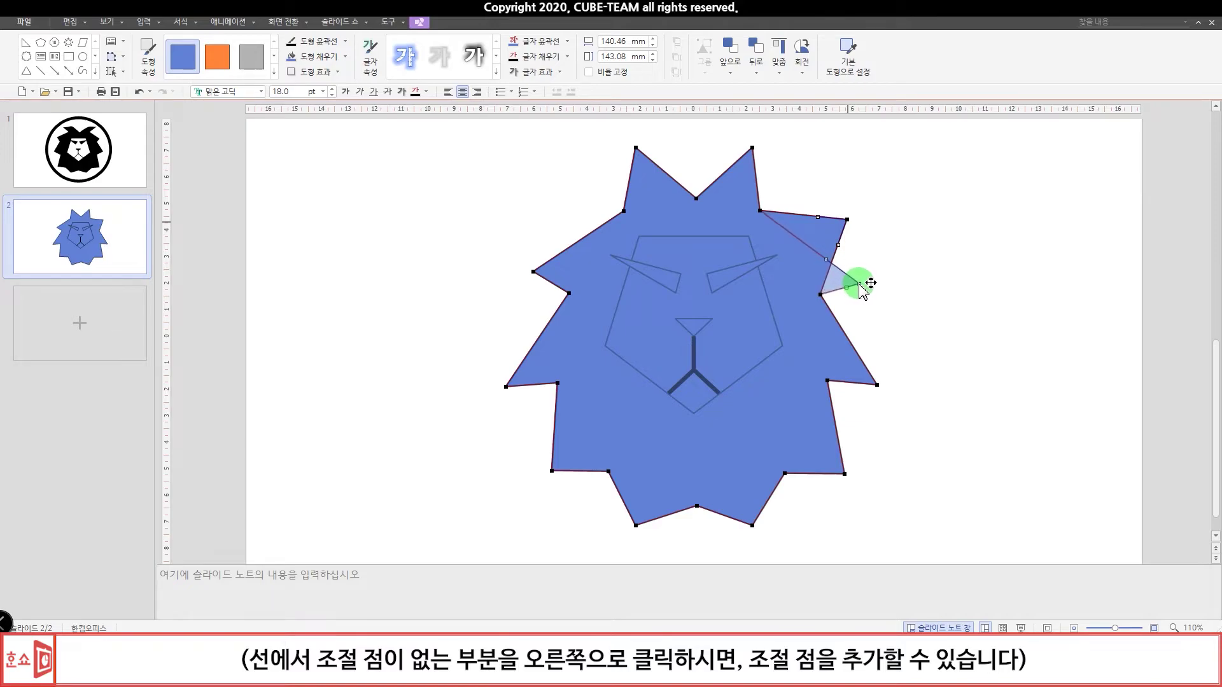
# - Lower the mane's upper-right side tip and reshape the top-left spike into an outward-curling, curved tuft
pyautogui.moveTo(860, 285); pyautogui.dragTo(860, 283)
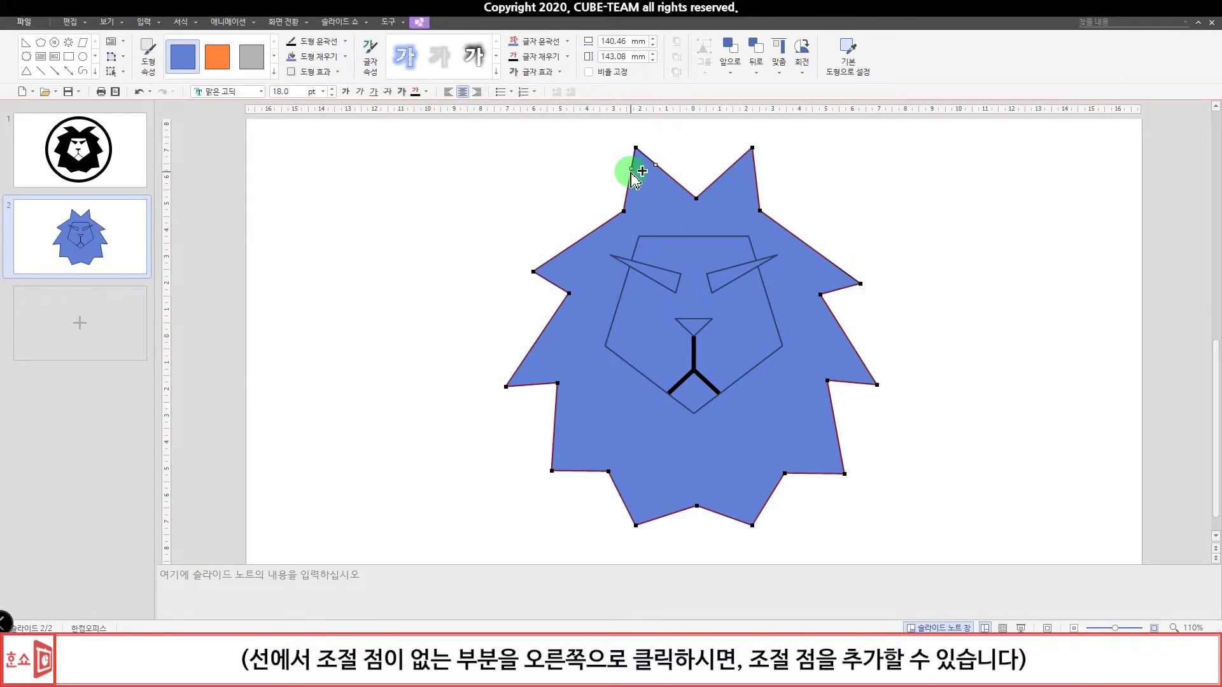
pyautogui.moveTo(630, 172)
pyautogui.mouseDown()
pyautogui.moveTo(640, 184)
pyautogui.moveTo(656, 159)
pyautogui.moveTo(635, 191)
pyautogui.moveTo(641, 150)
pyautogui.moveTo(624, 156)
pyautogui.moveTo(633, 189)
pyautogui.moveTo(628, 161)
pyautogui.moveTo(599, 164)
pyautogui.mouseUp()
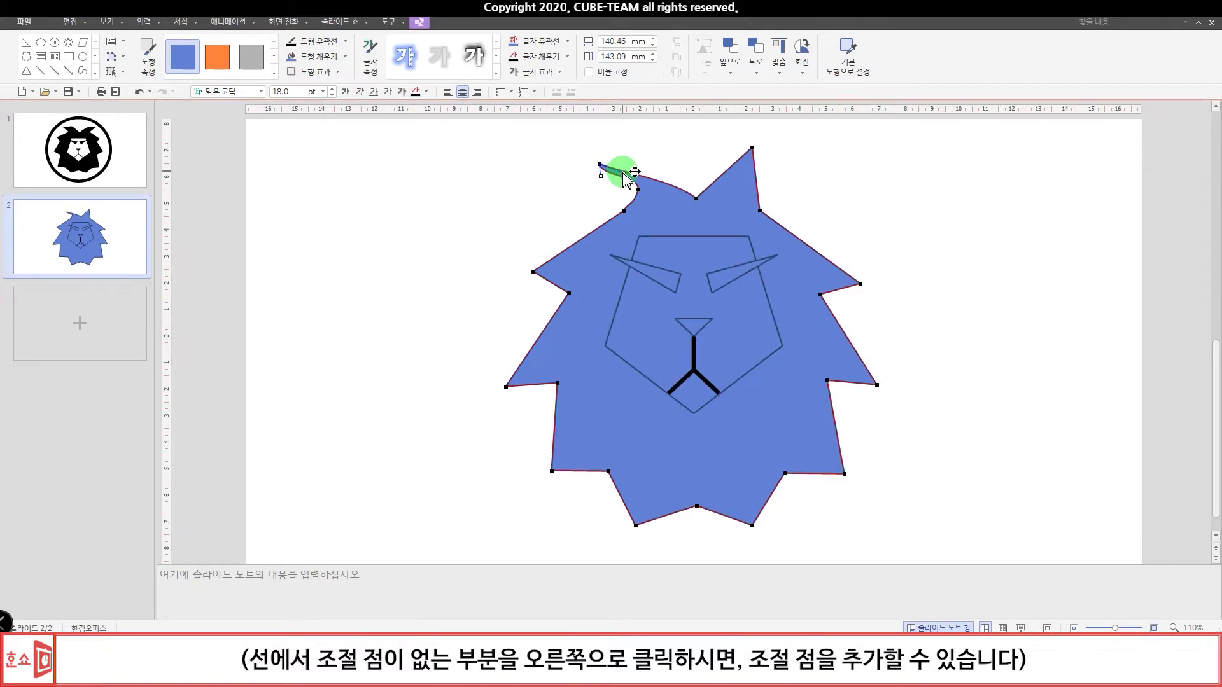
pyautogui.rightClick(626, 172)
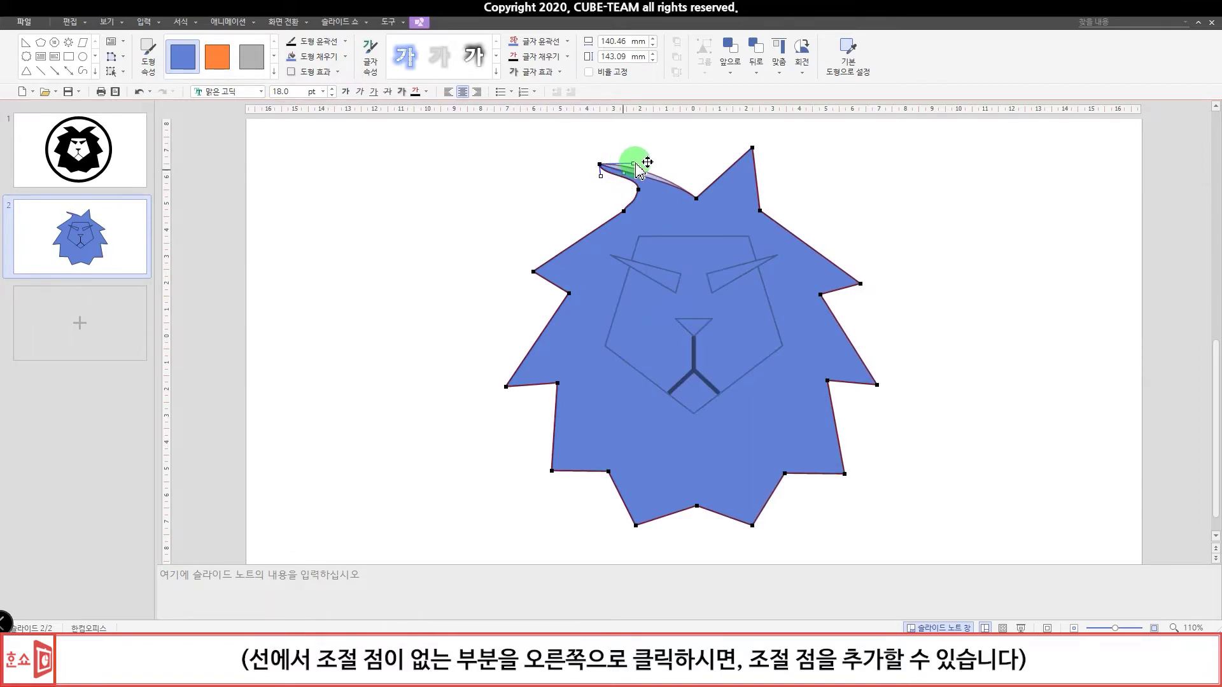
pyautogui.moveTo(656, 162)
pyautogui.mouseDown()
pyautogui.moveTo(628, 210)
pyautogui.moveTo(654, 182)
pyautogui.moveTo(642, 179)
pyautogui.mouseUp()
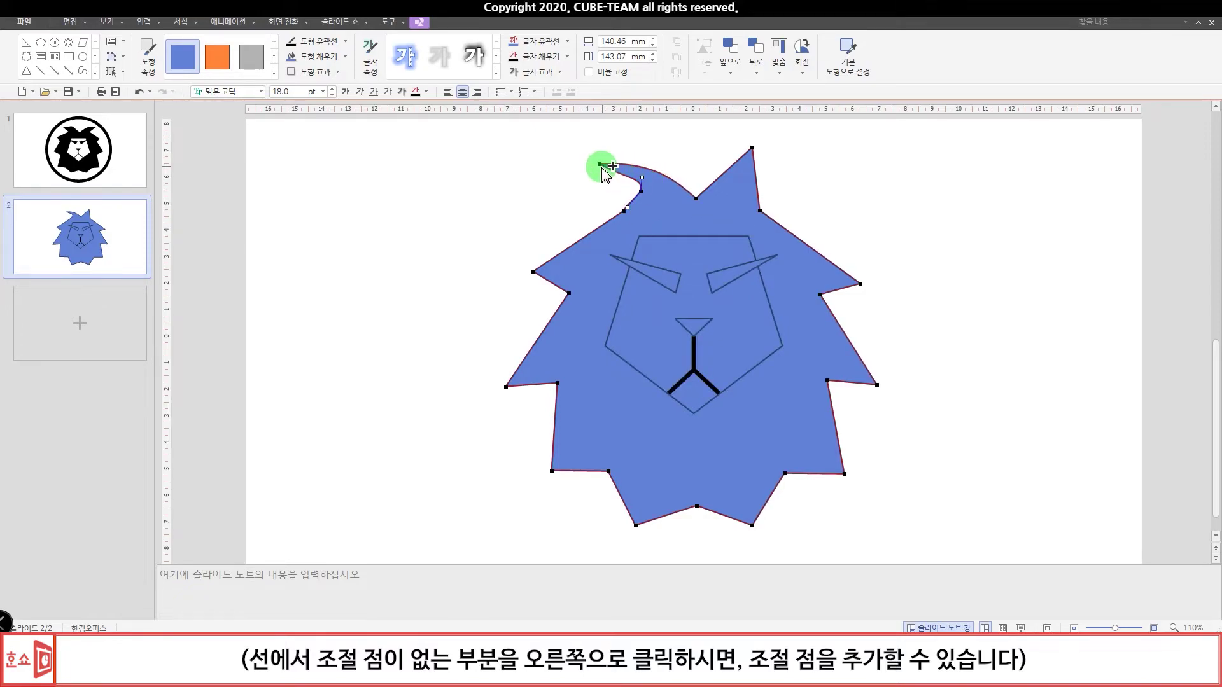
# - Pull the tip of the mane's top-right spike outward and slightly down
pyautogui.click(752, 150)
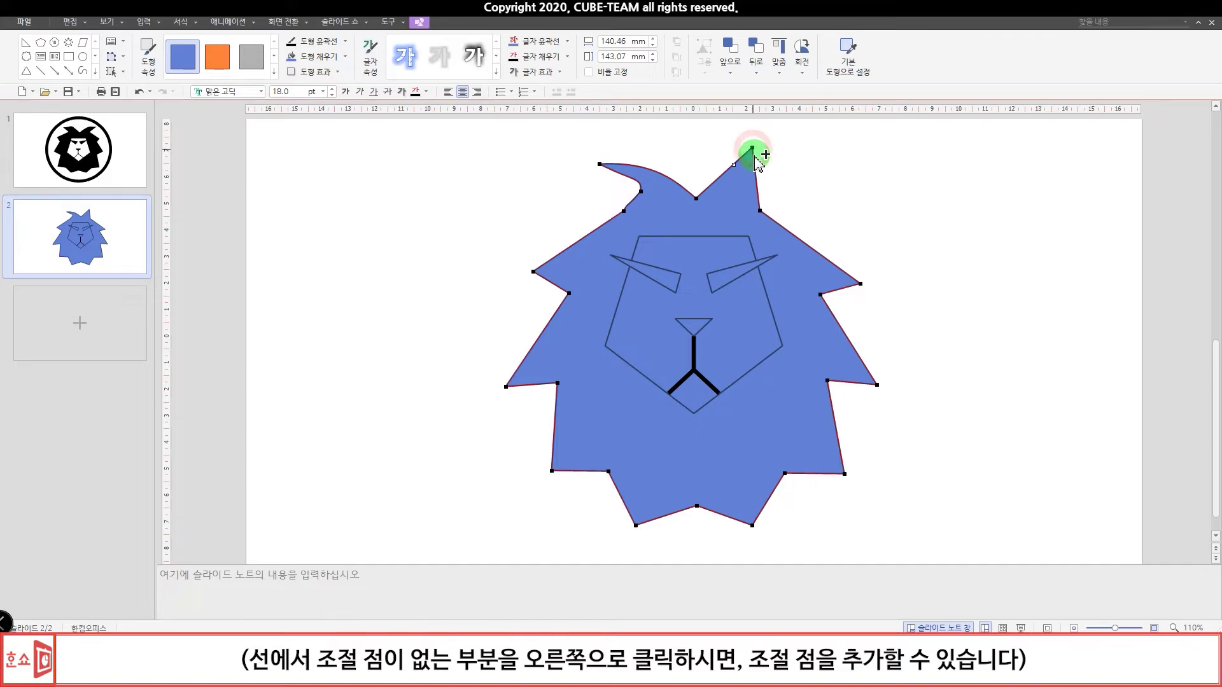
pyautogui.moveTo(752, 148); pyautogui.dragTo(787, 172)
pyautogui.click(900, 205)
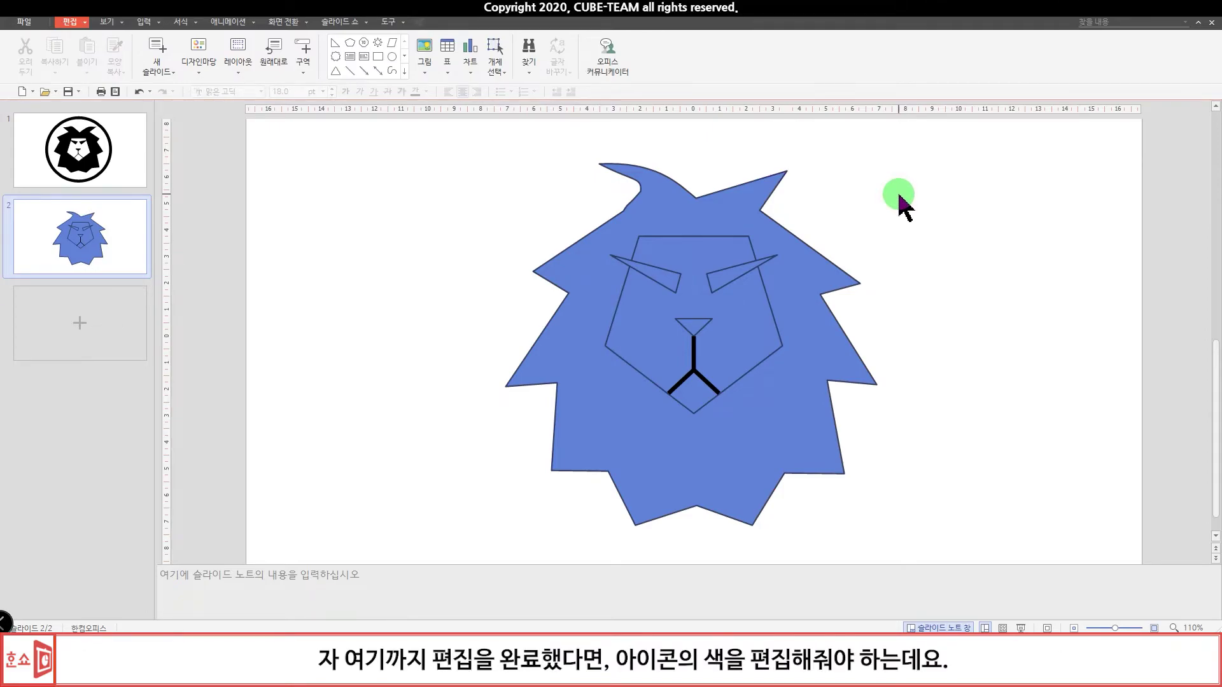
# - Remove the mane's outline and fill the mane black
pyautogui.click(729, 376)
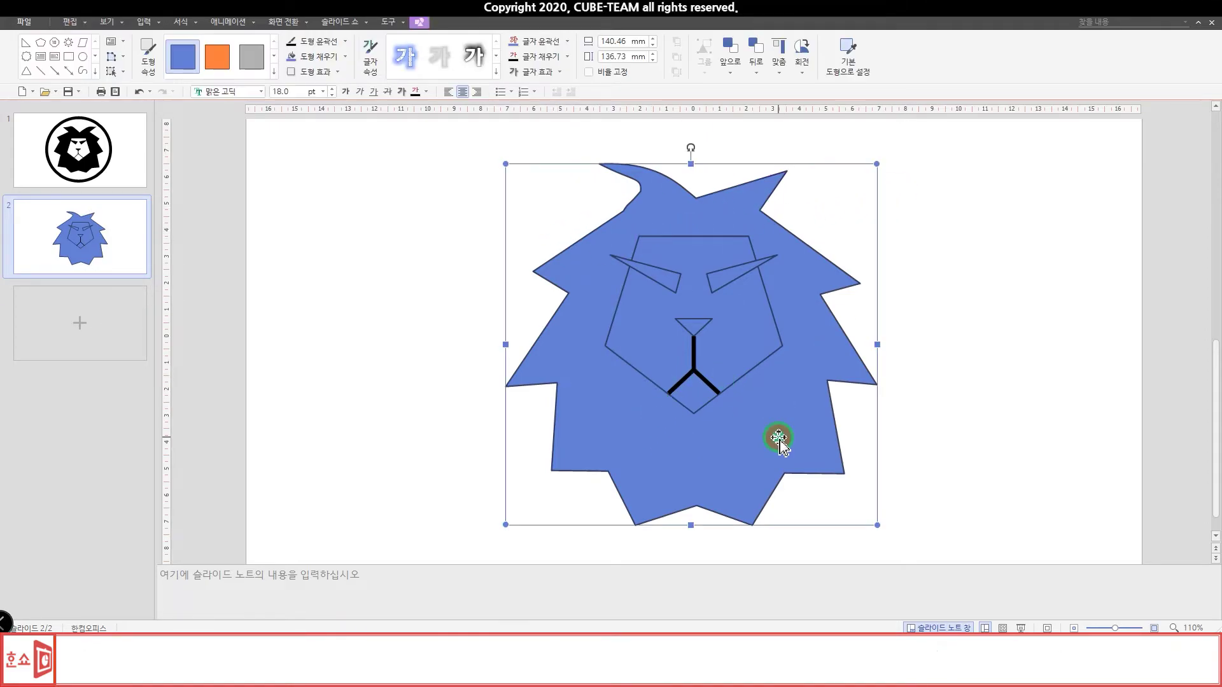
pyautogui.click(347, 44)
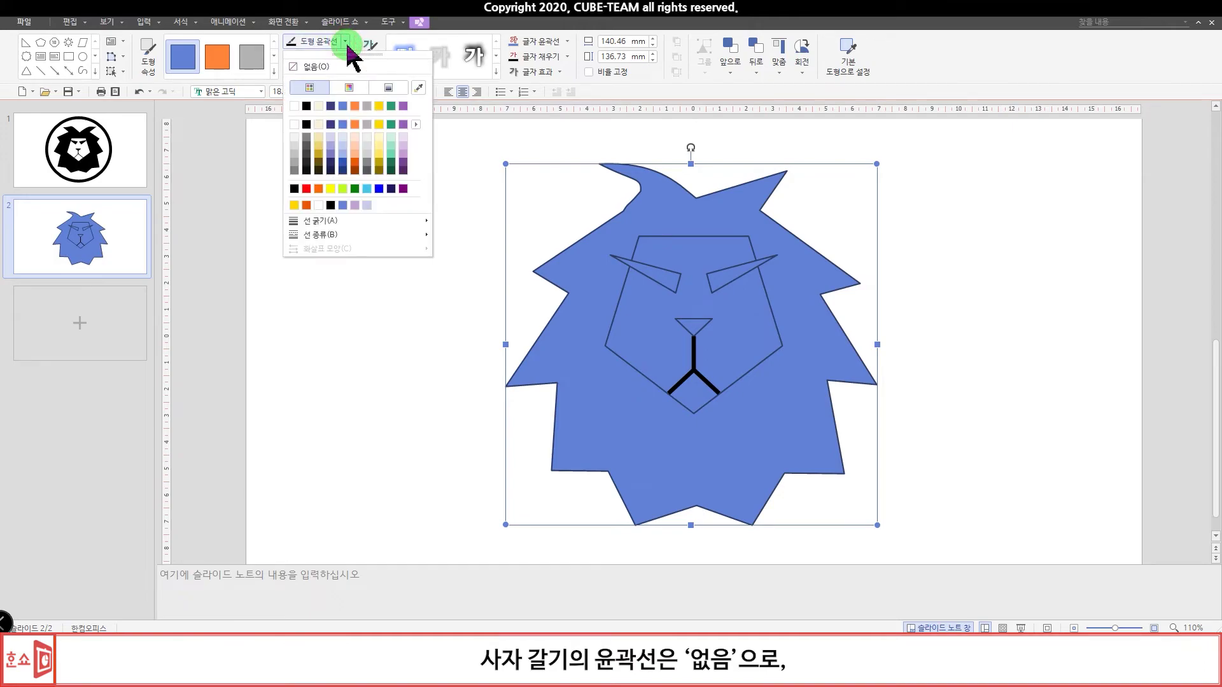
pyautogui.click(311, 67)
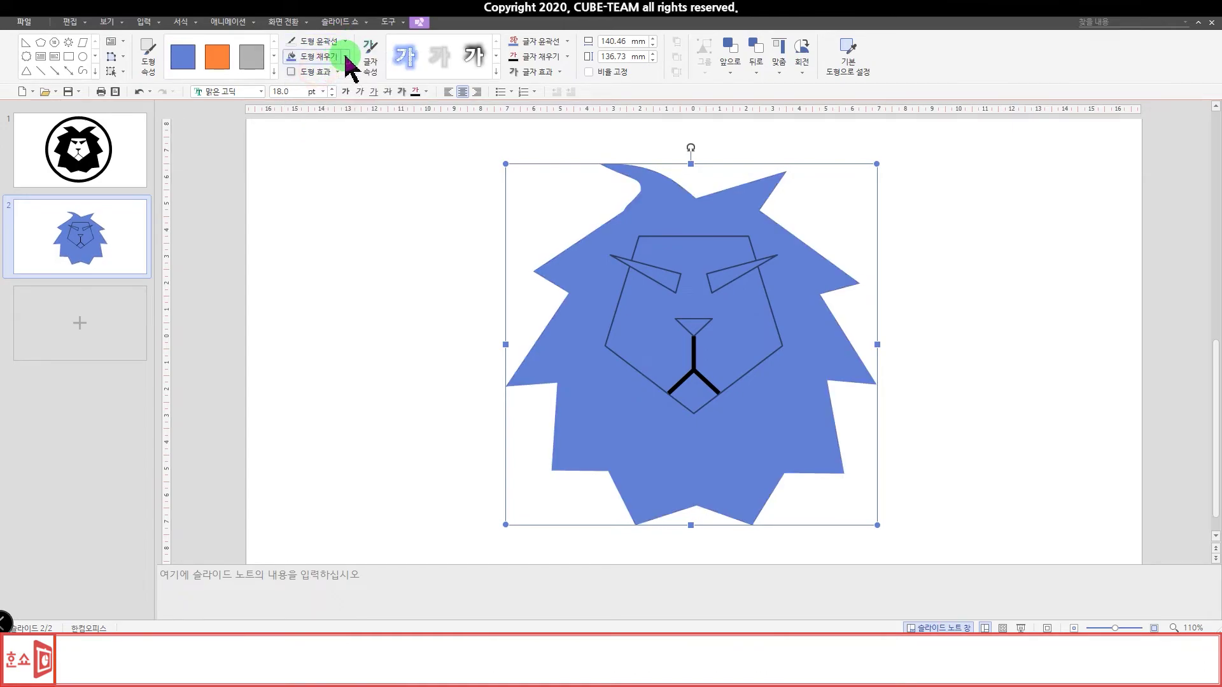
pyautogui.click(346, 56)
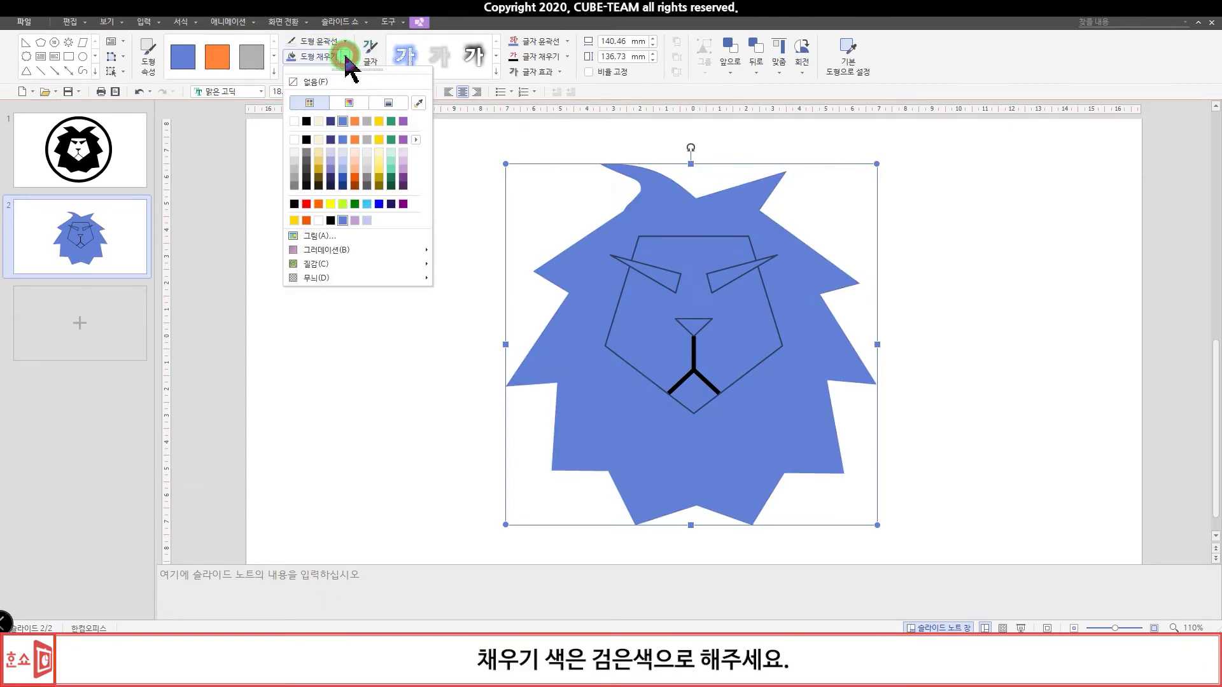
pyautogui.click(301, 119)
# - Remove the outline of the pentagonal face and fill it white
pyautogui.click(729, 311)
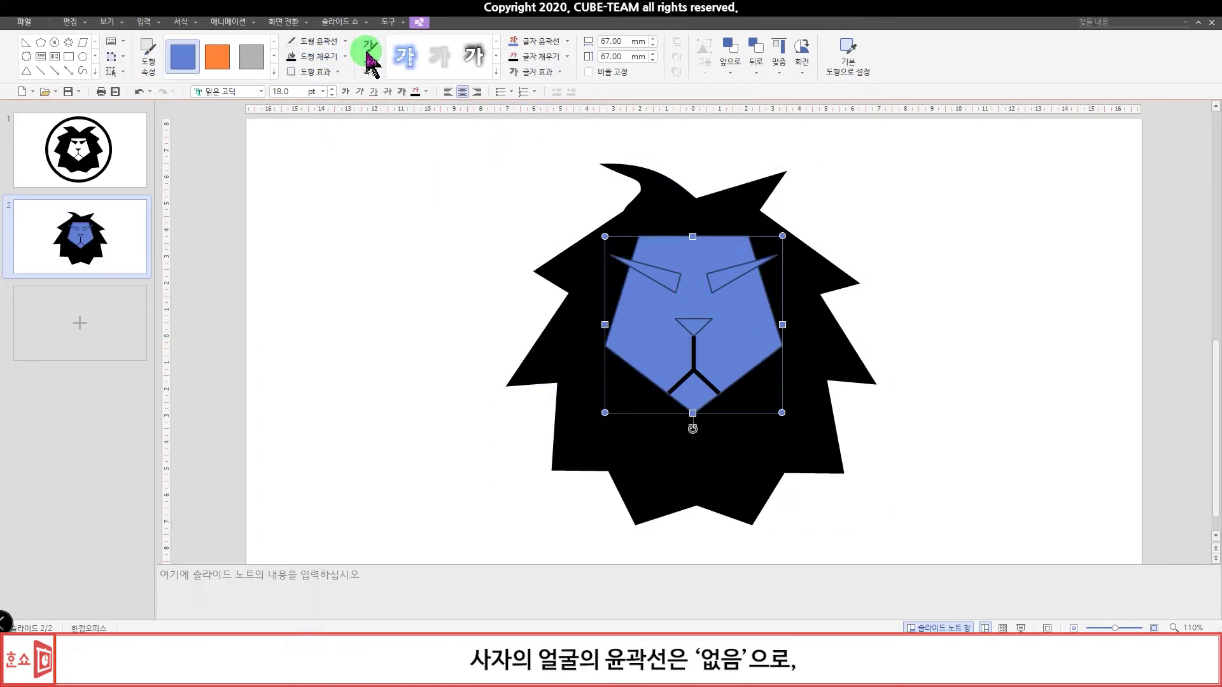
pyautogui.click(345, 40)
pyautogui.click(325, 66)
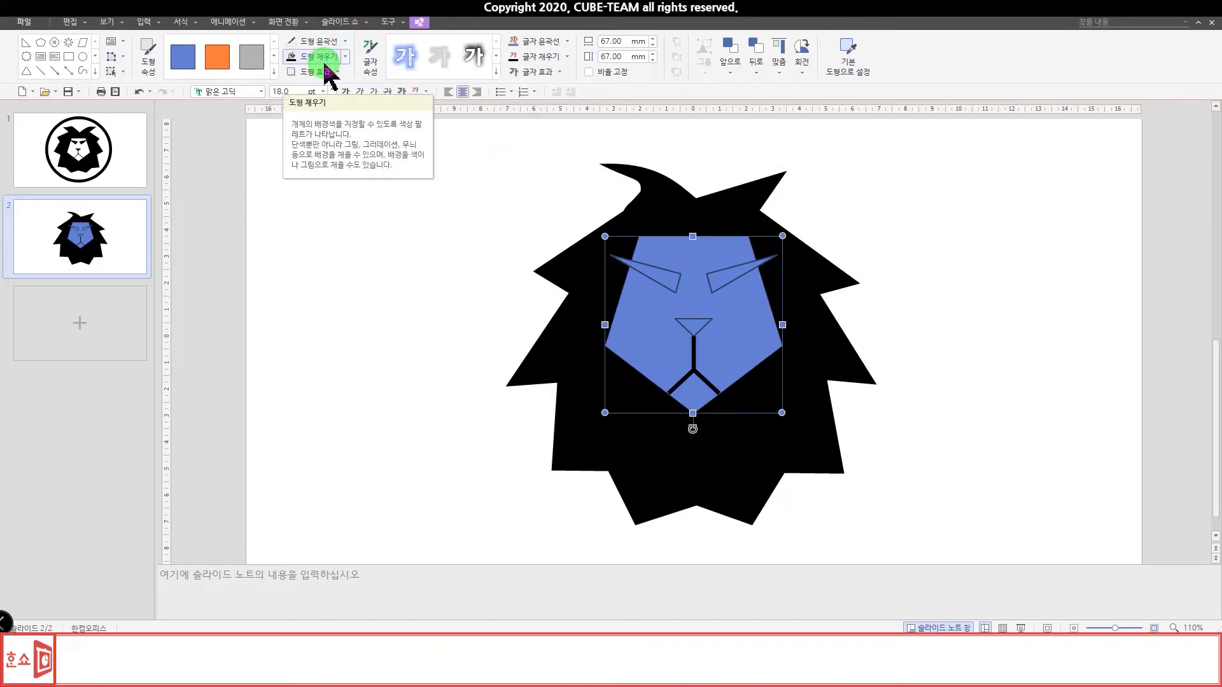
pyautogui.click(346, 57)
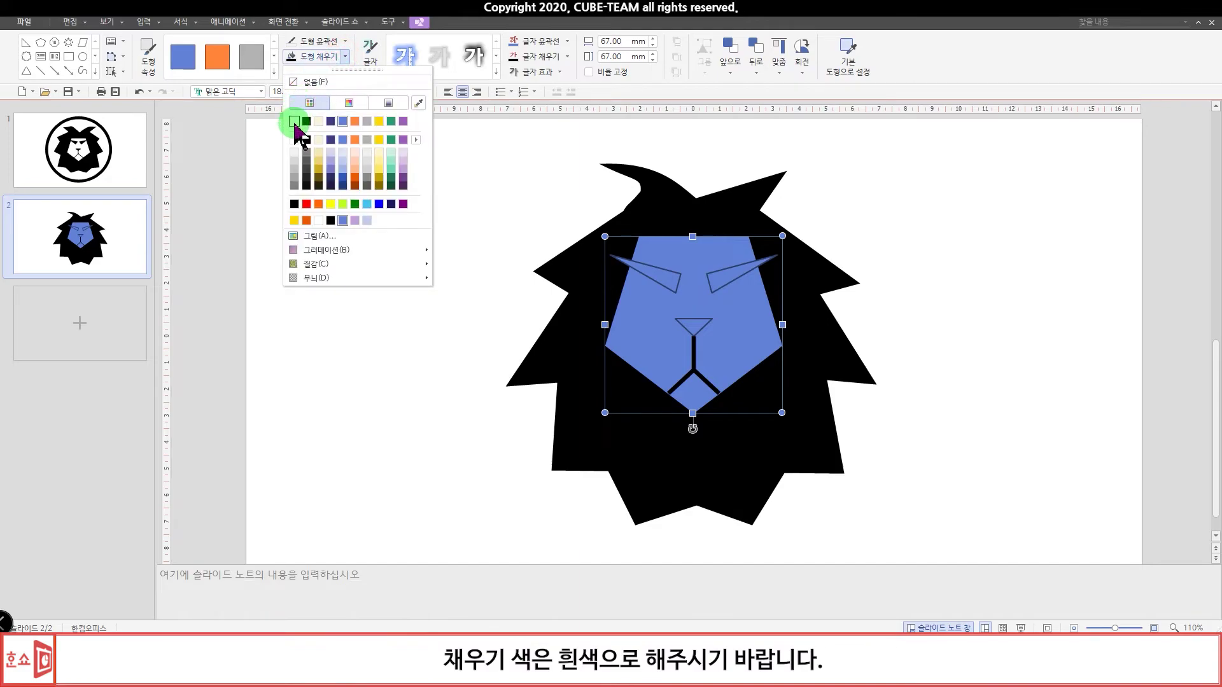
pyautogui.click(294, 121)
# - Remove the outlines of both eyes and the nose triangle and fill all three shapes black
pyautogui.click(645, 274)
pyautogui.keyDown('shift'); pyautogui.click(741, 267); pyautogui.keyUp('shift')
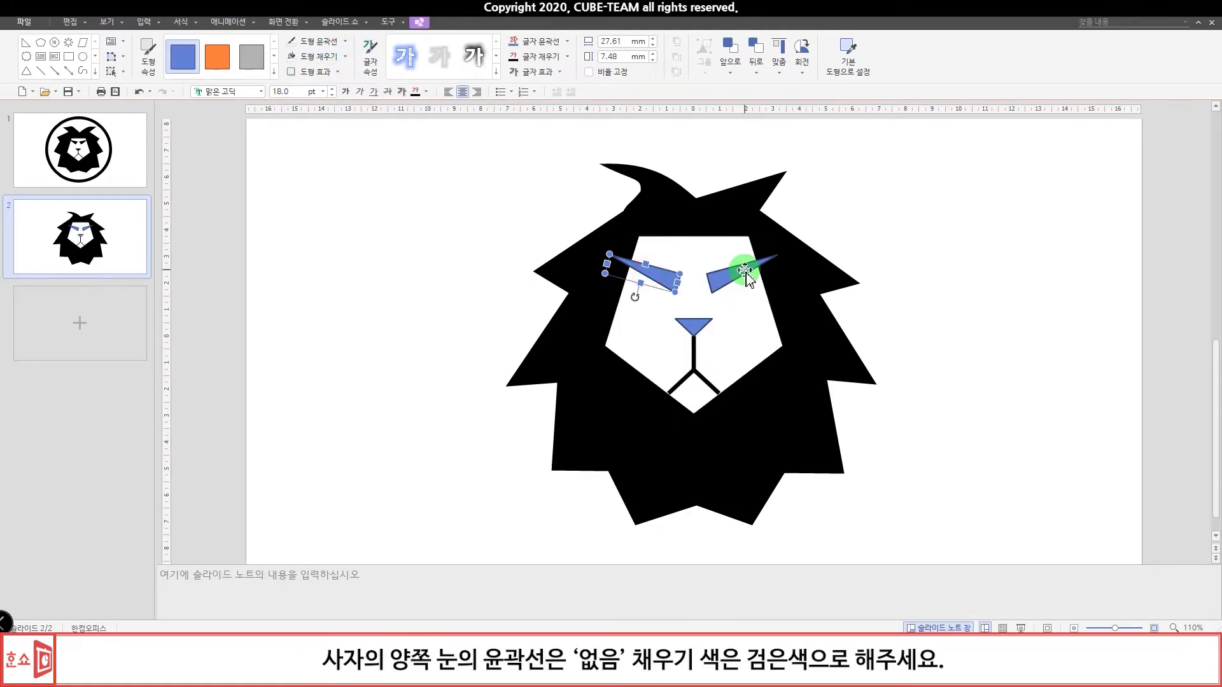
pyautogui.click(316, 41)
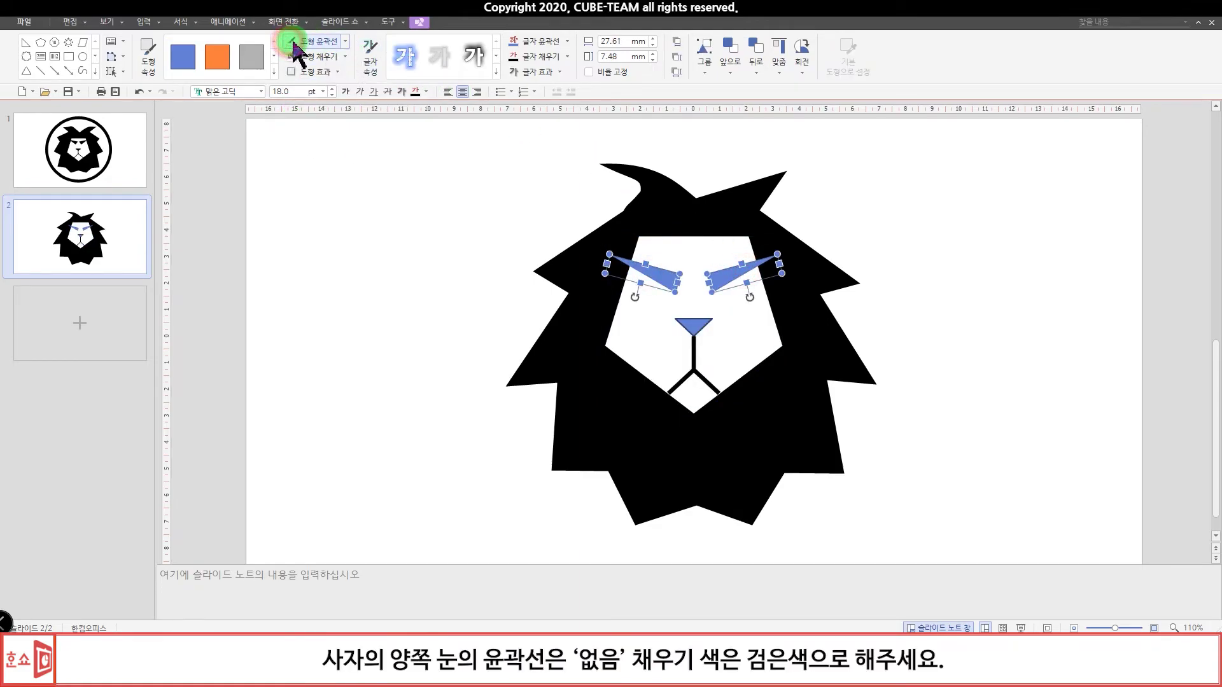
pyautogui.click(349, 56)
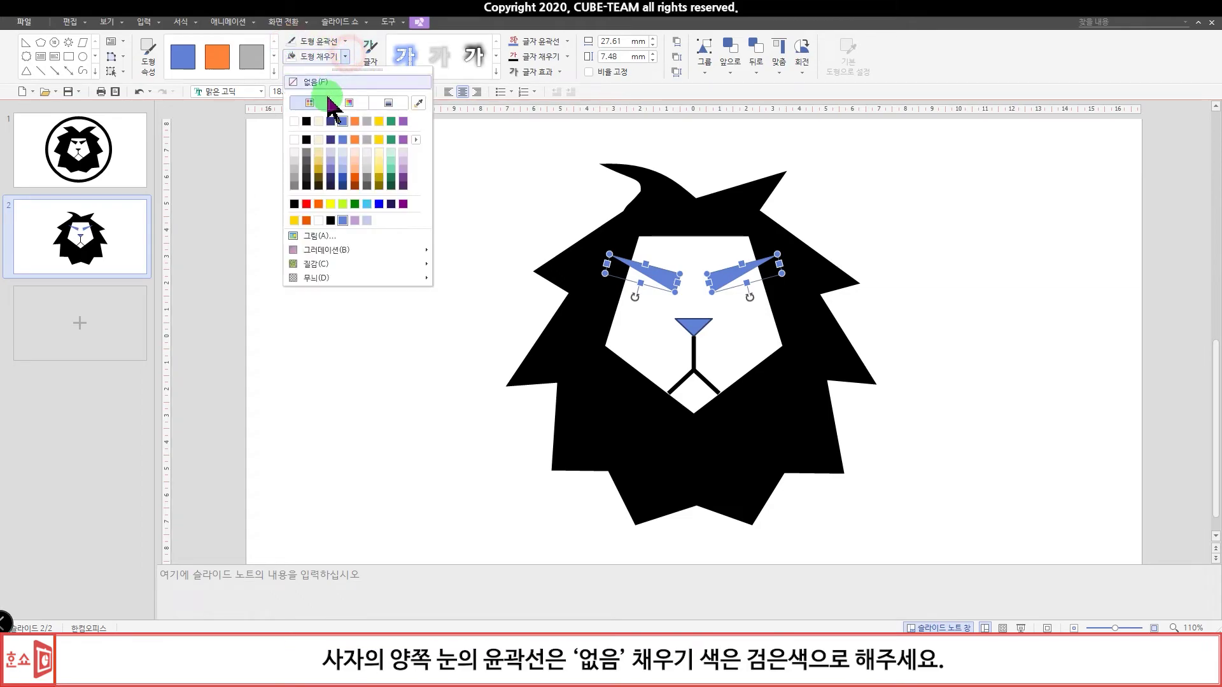
pyautogui.click(305, 120)
pyautogui.click(693, 324)
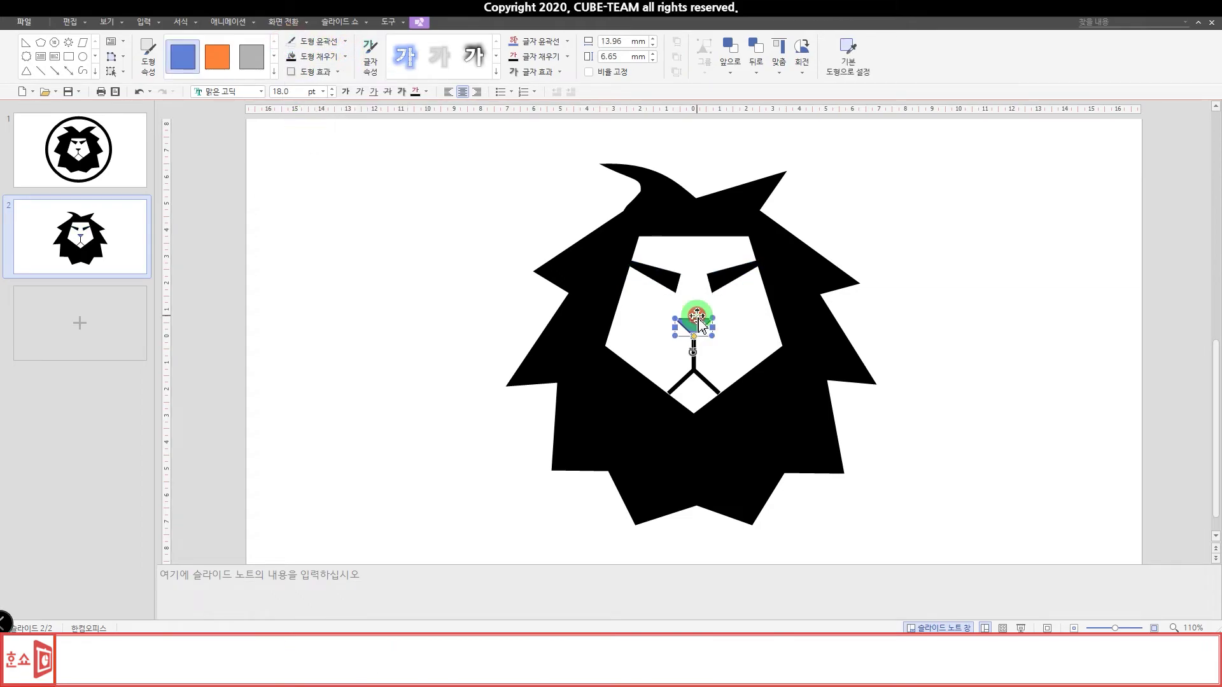
pyautogui.click(331, 59)
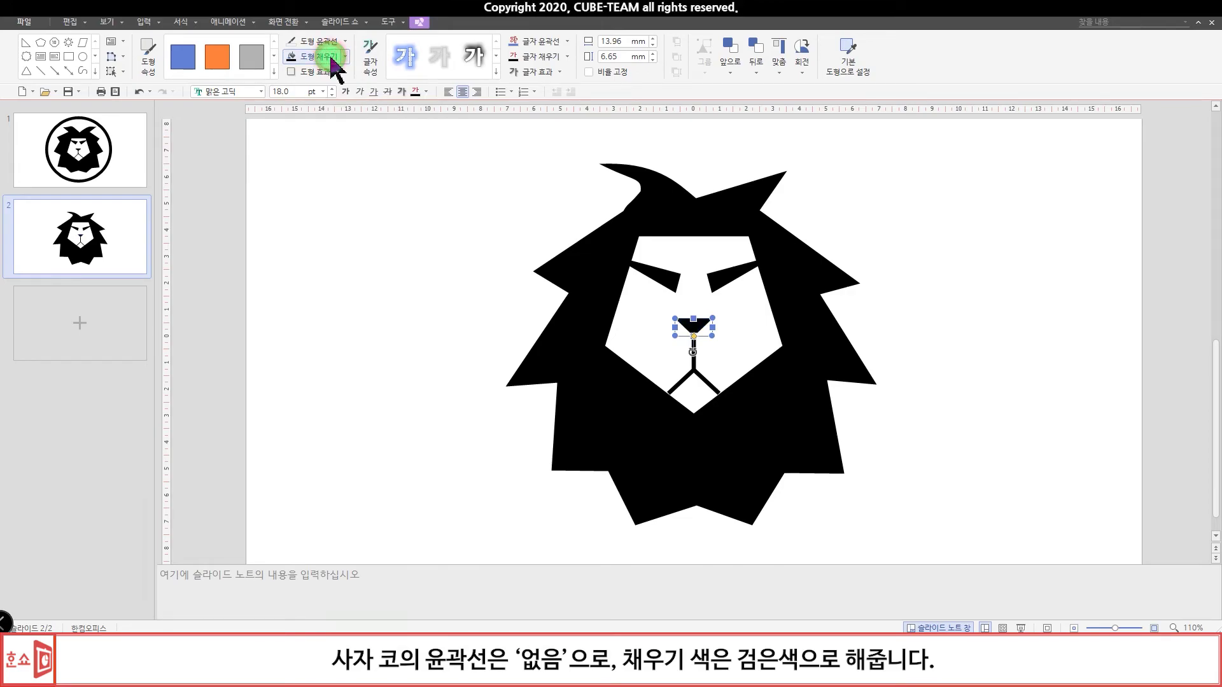
# - Extend the vertical and diagonal mouth lines slightly to meet the nose and the lower edges of the face
pyautogui.click(695, 359)
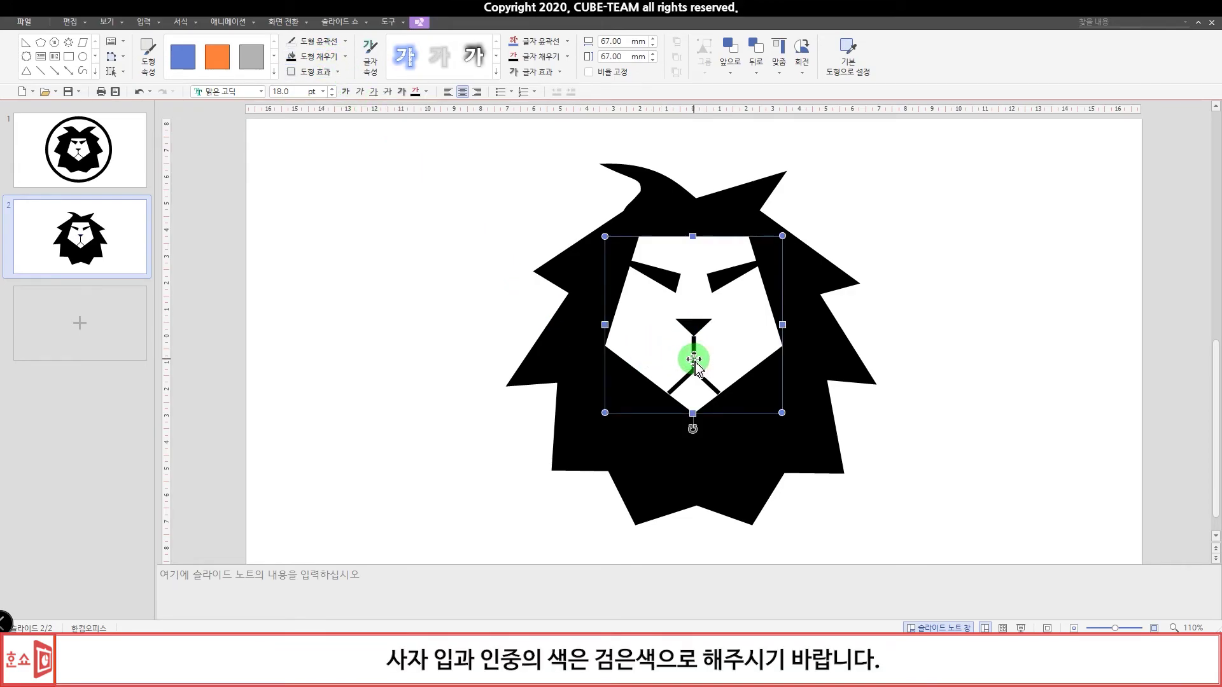
pyautogui.click(693, 358)
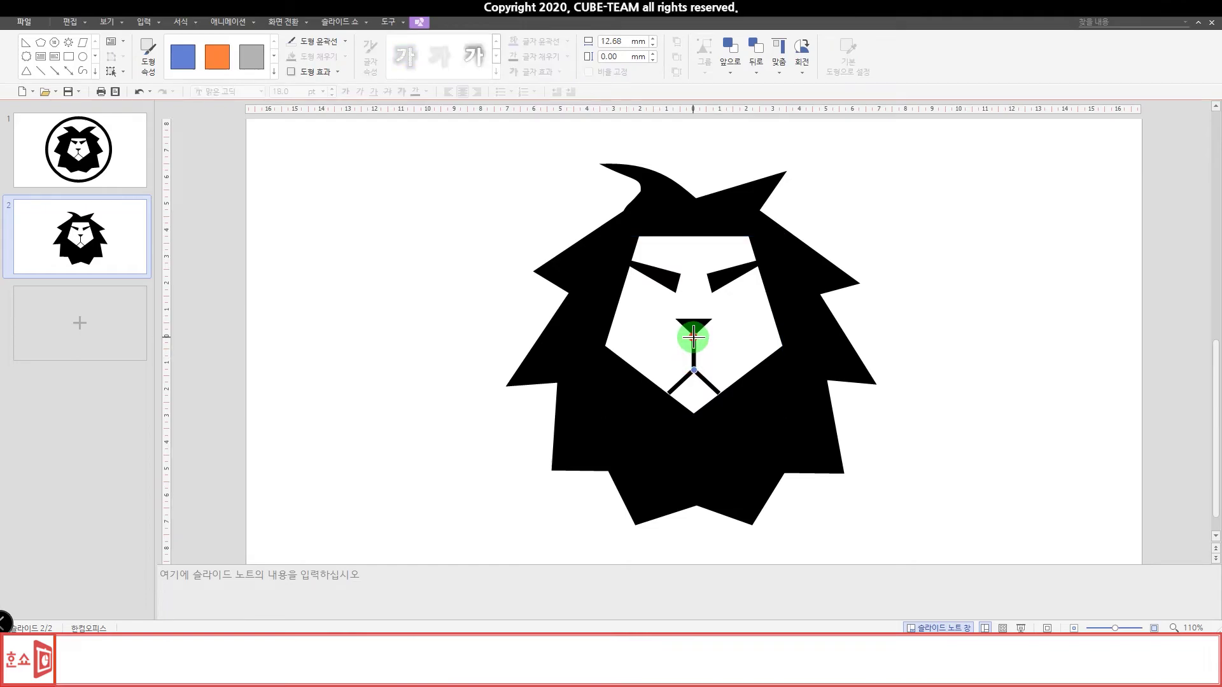
pyautogui.click(916, 313)
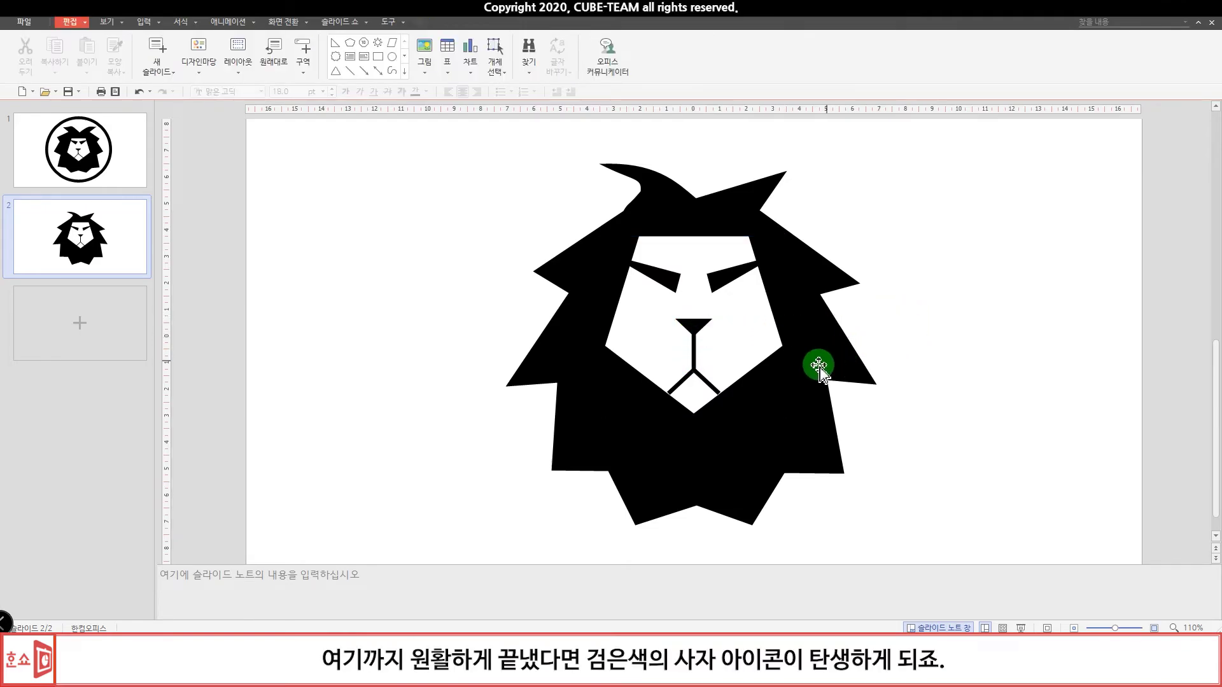
pyautogui.click(671, 381)
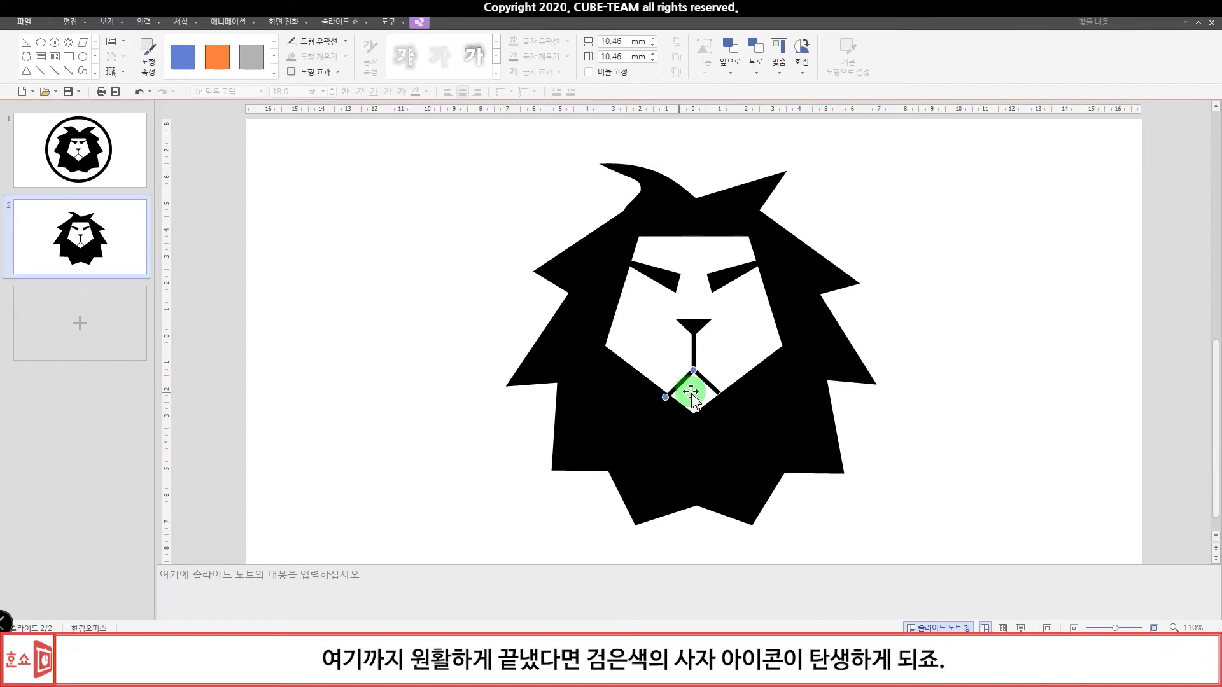
pyautogui.click(720, 378)
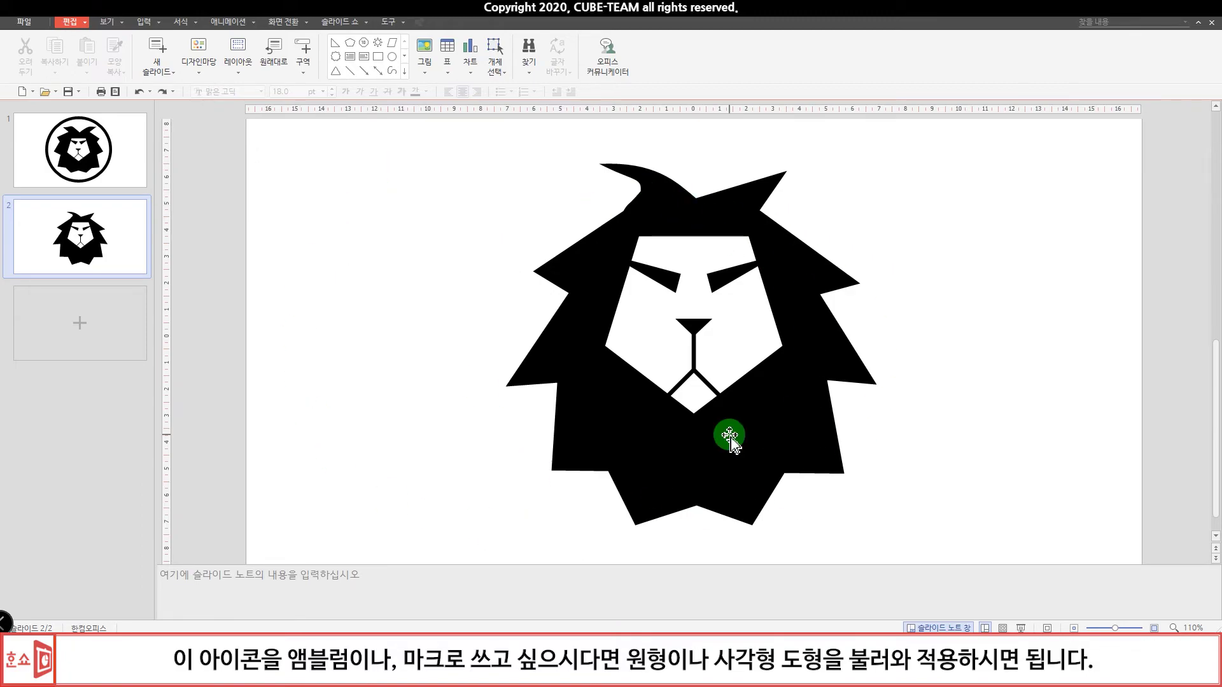
# - Draw a circle about 178 mm in diameter around the lion and centre it horizontally on the slide
pyautogui.keyDown('ctrl'); pyautogui.scroll(-3, 735, 430); pyautogui.keyUp('ctrl')
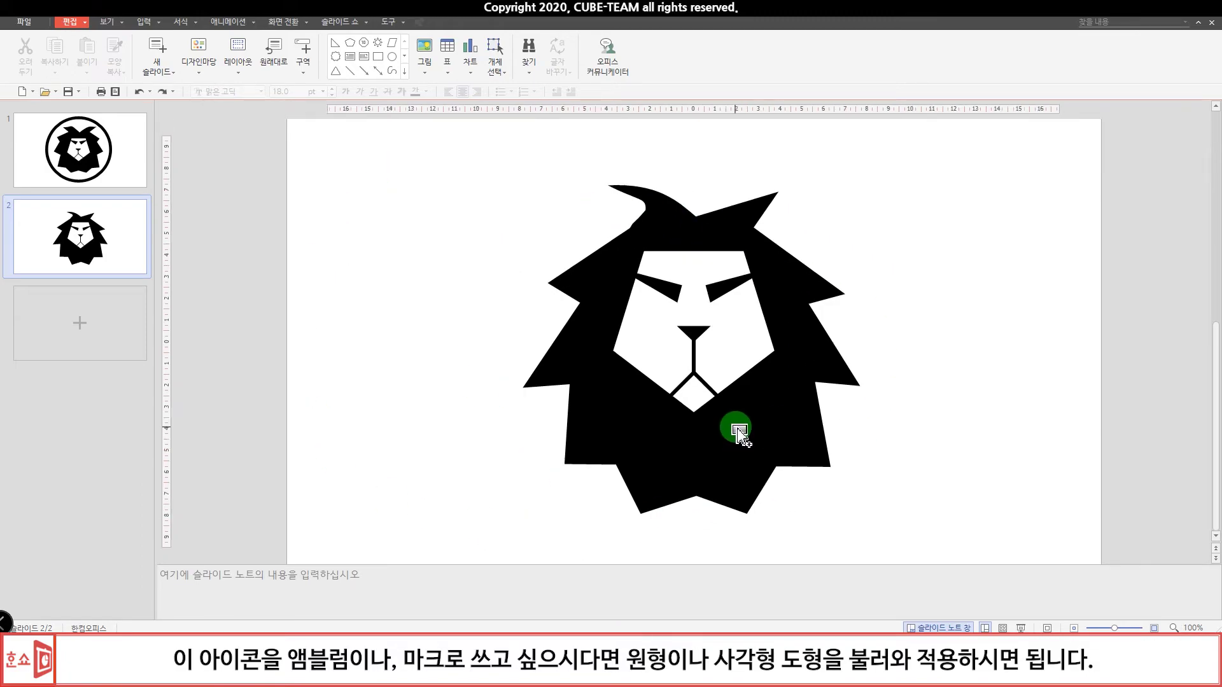
pyautogui.click(144, 21)
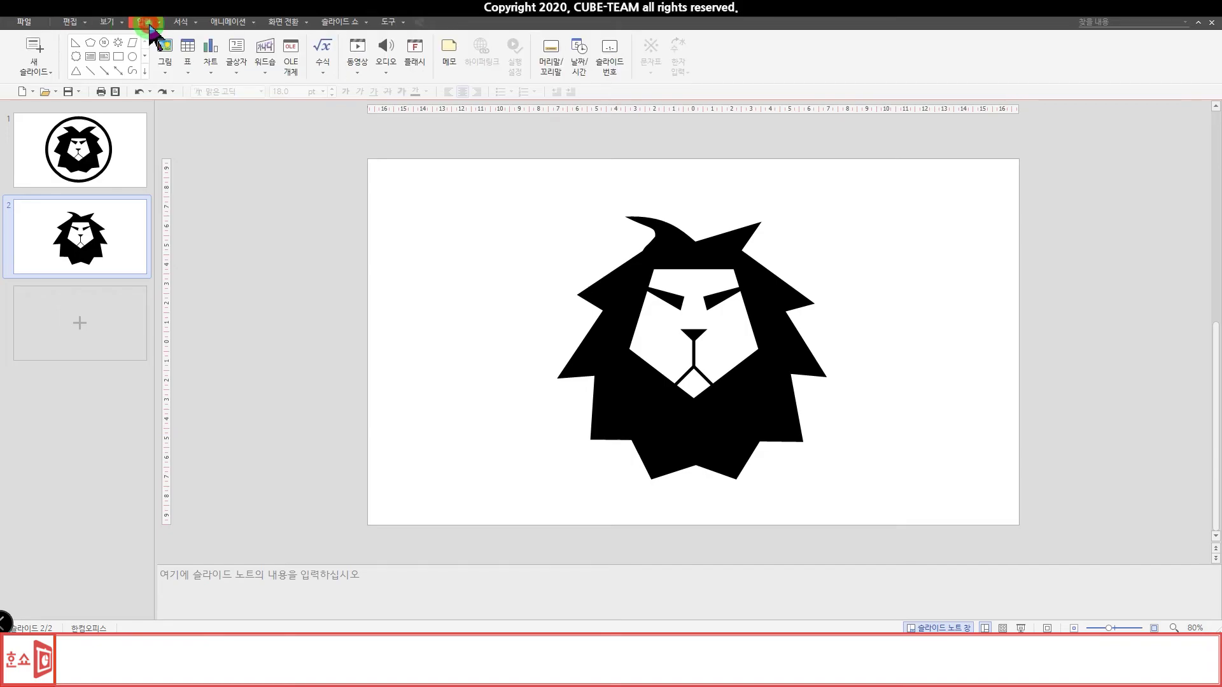
pyautogui.click(132, 56)
pyautogui.moveTo(518, 188); pyautogui.dragTo(865, 452)
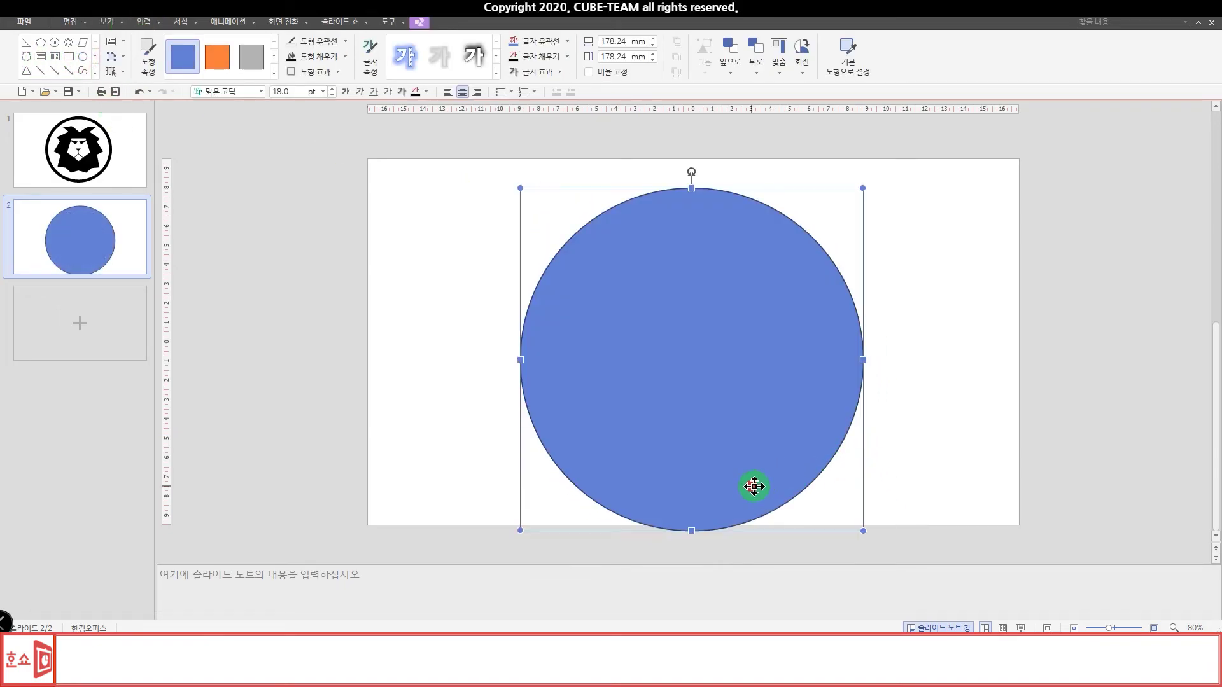
pyautogui.moveTo(757, 484); pyautogui.dragTo(757, 478)
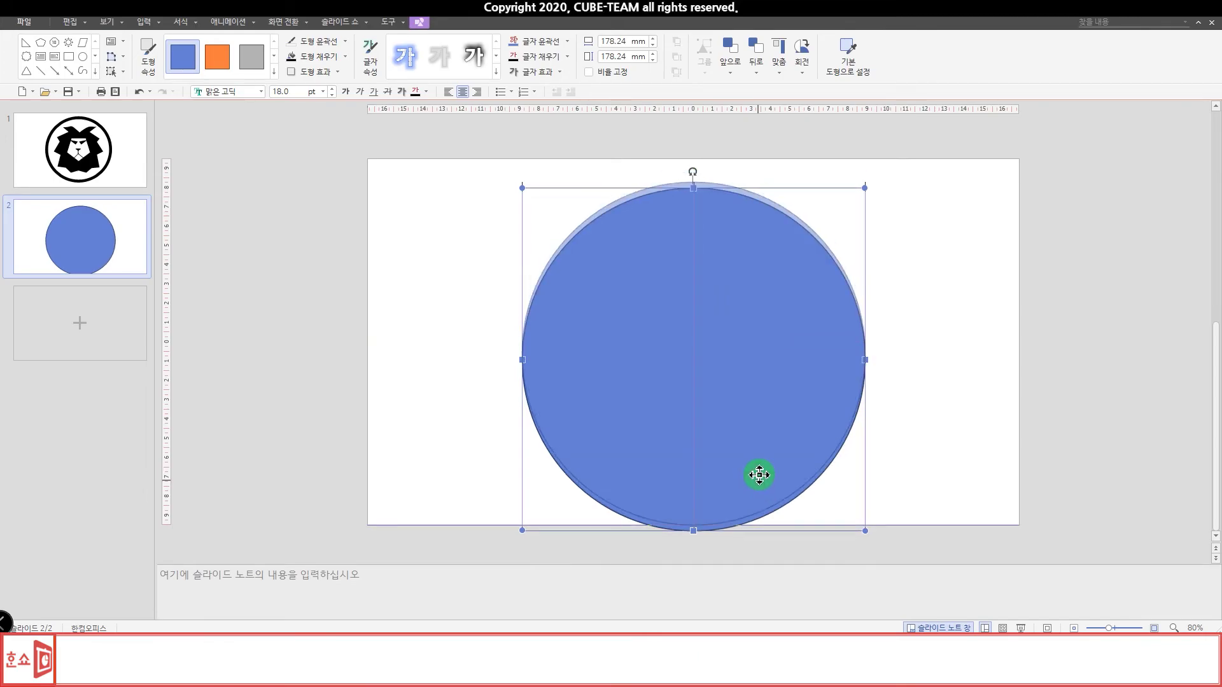
# - Give the circle a black outline and no fill
pyautogui.click(345, 41)
pyautogui.click(306, 106)
pyautogui.click(345, 56)
pyautogui.click(313, 81)
# - Thicken the circle's outline into a bold ring
pyautogui.click(344, 40)
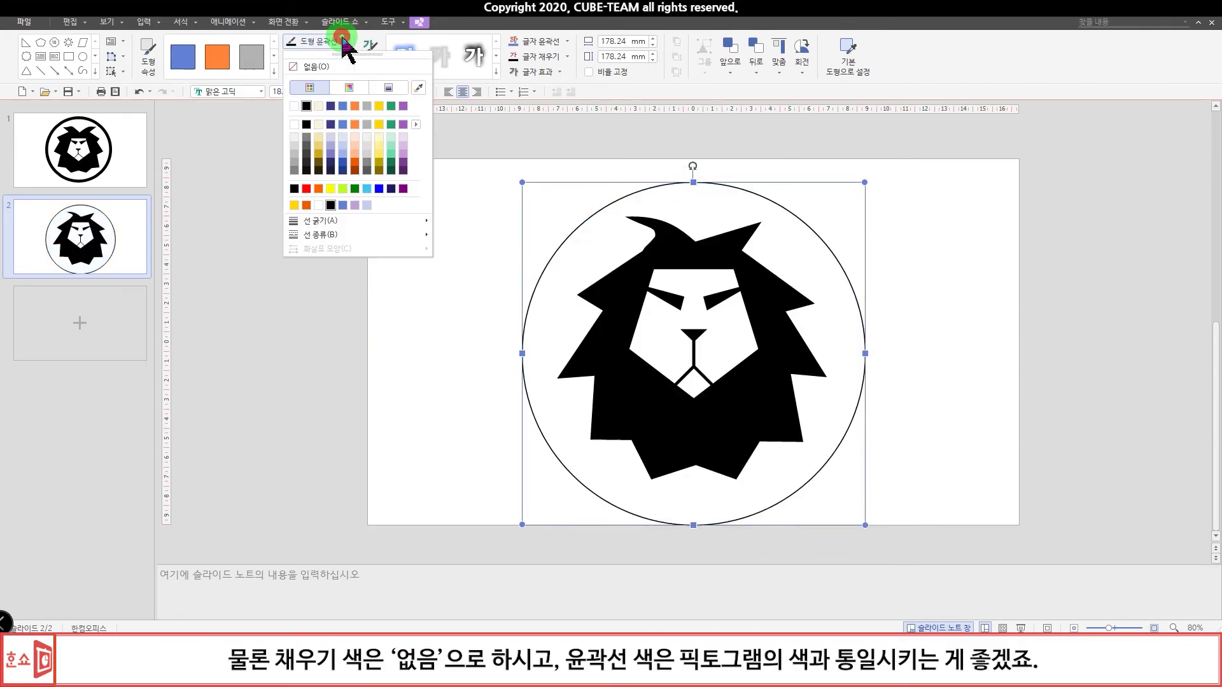
pyautogui.click(366, 220)
pyautogui.click(477, 331)
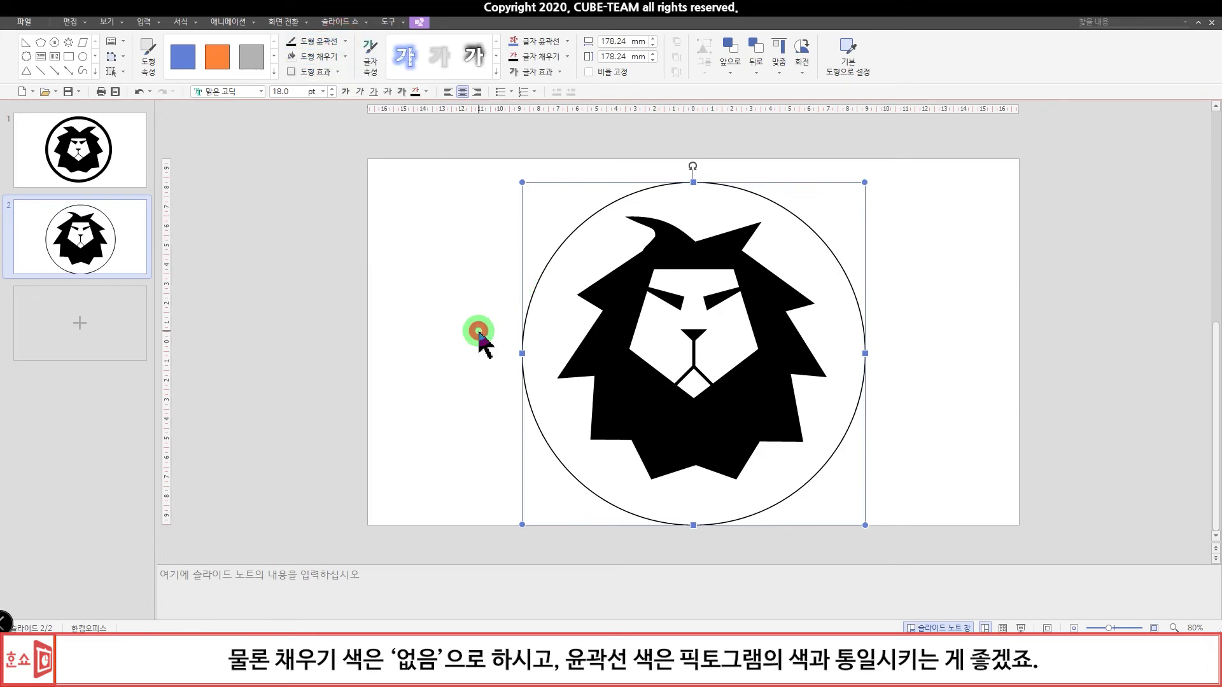
pyautogui.click(948, 379)
# - Move the ring up slightly so it sits centred on the slide around the lion
pyautogui.click(812, 476)
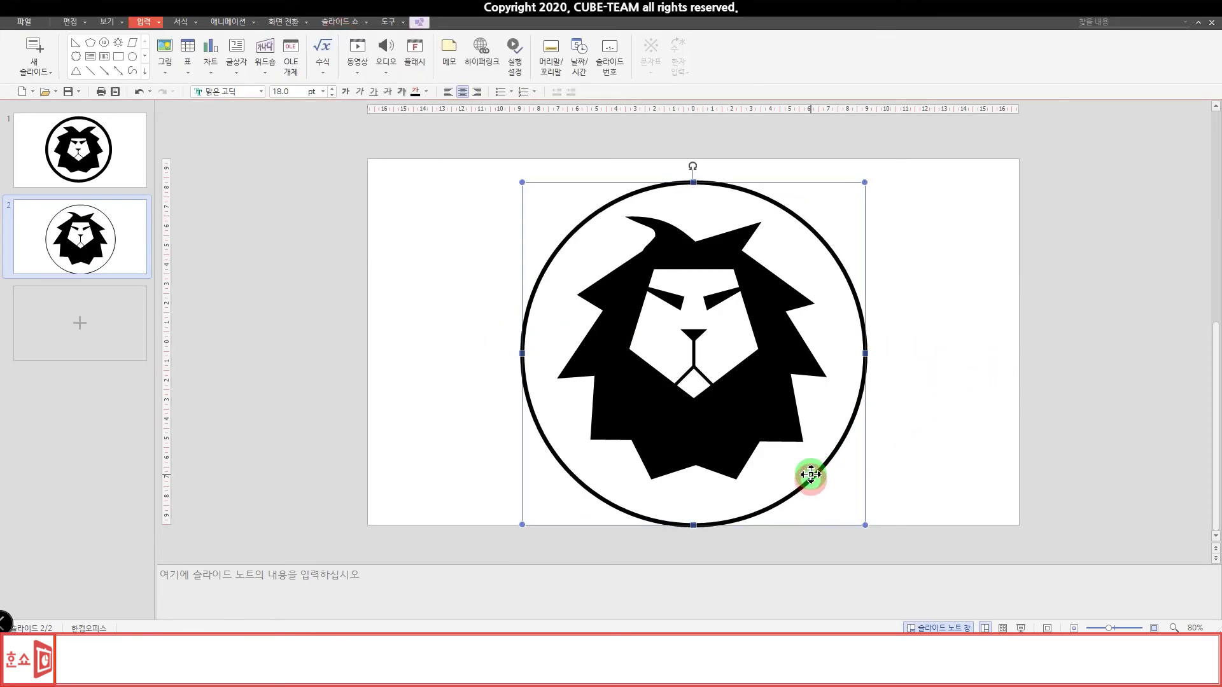
pyautogui.moveTo(811, 475); pyautogui.dragTo(811, 462)
pyautogui.click(906, 428)
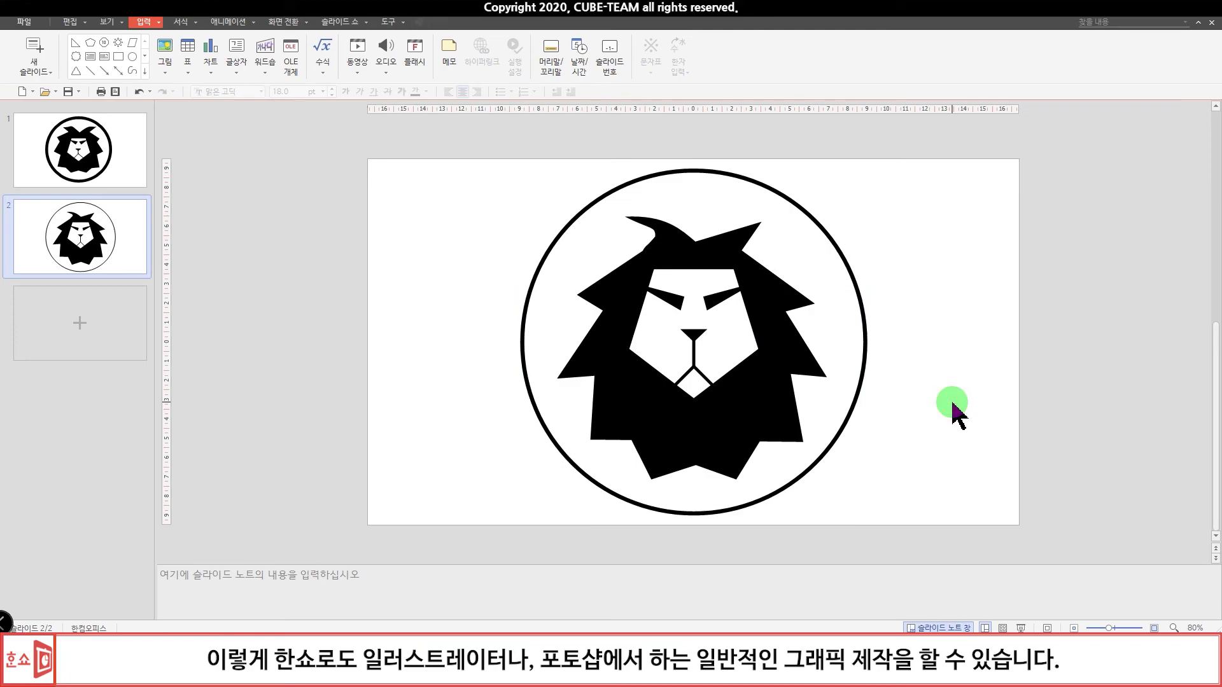